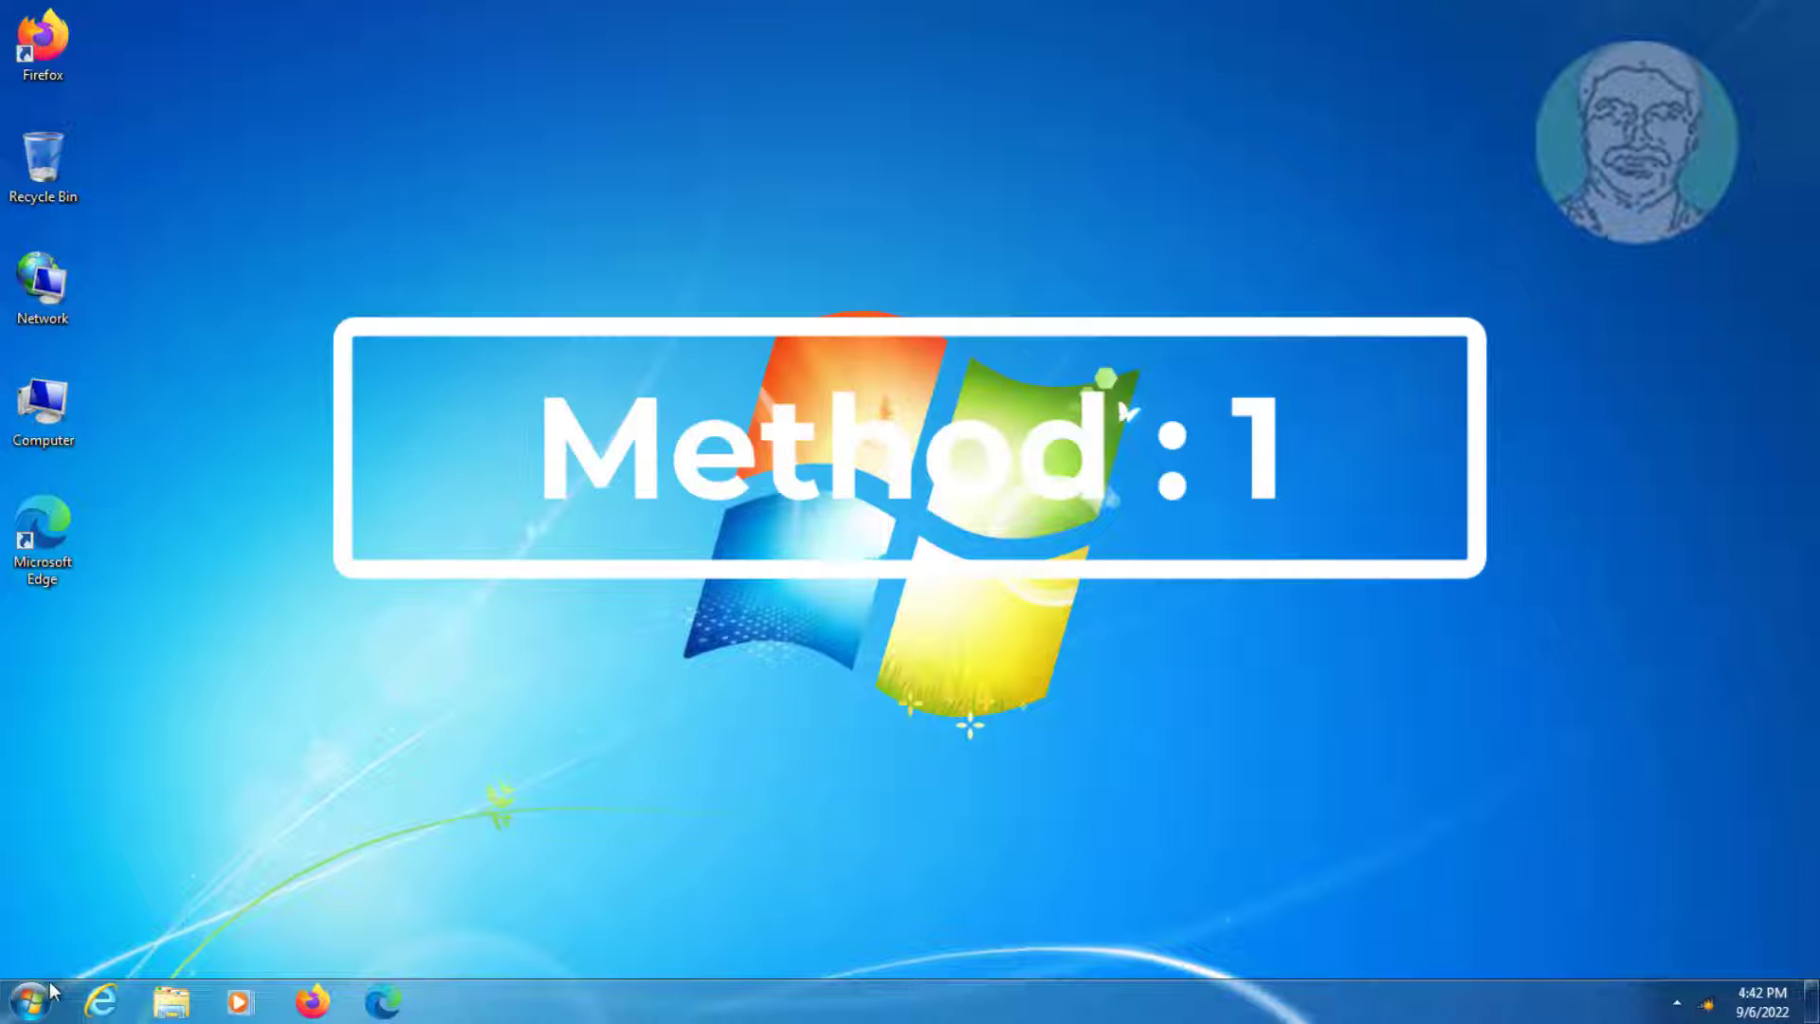
Launch Services as administrator from the Start menu search, approving the UAC prompt
click(25, 1000)
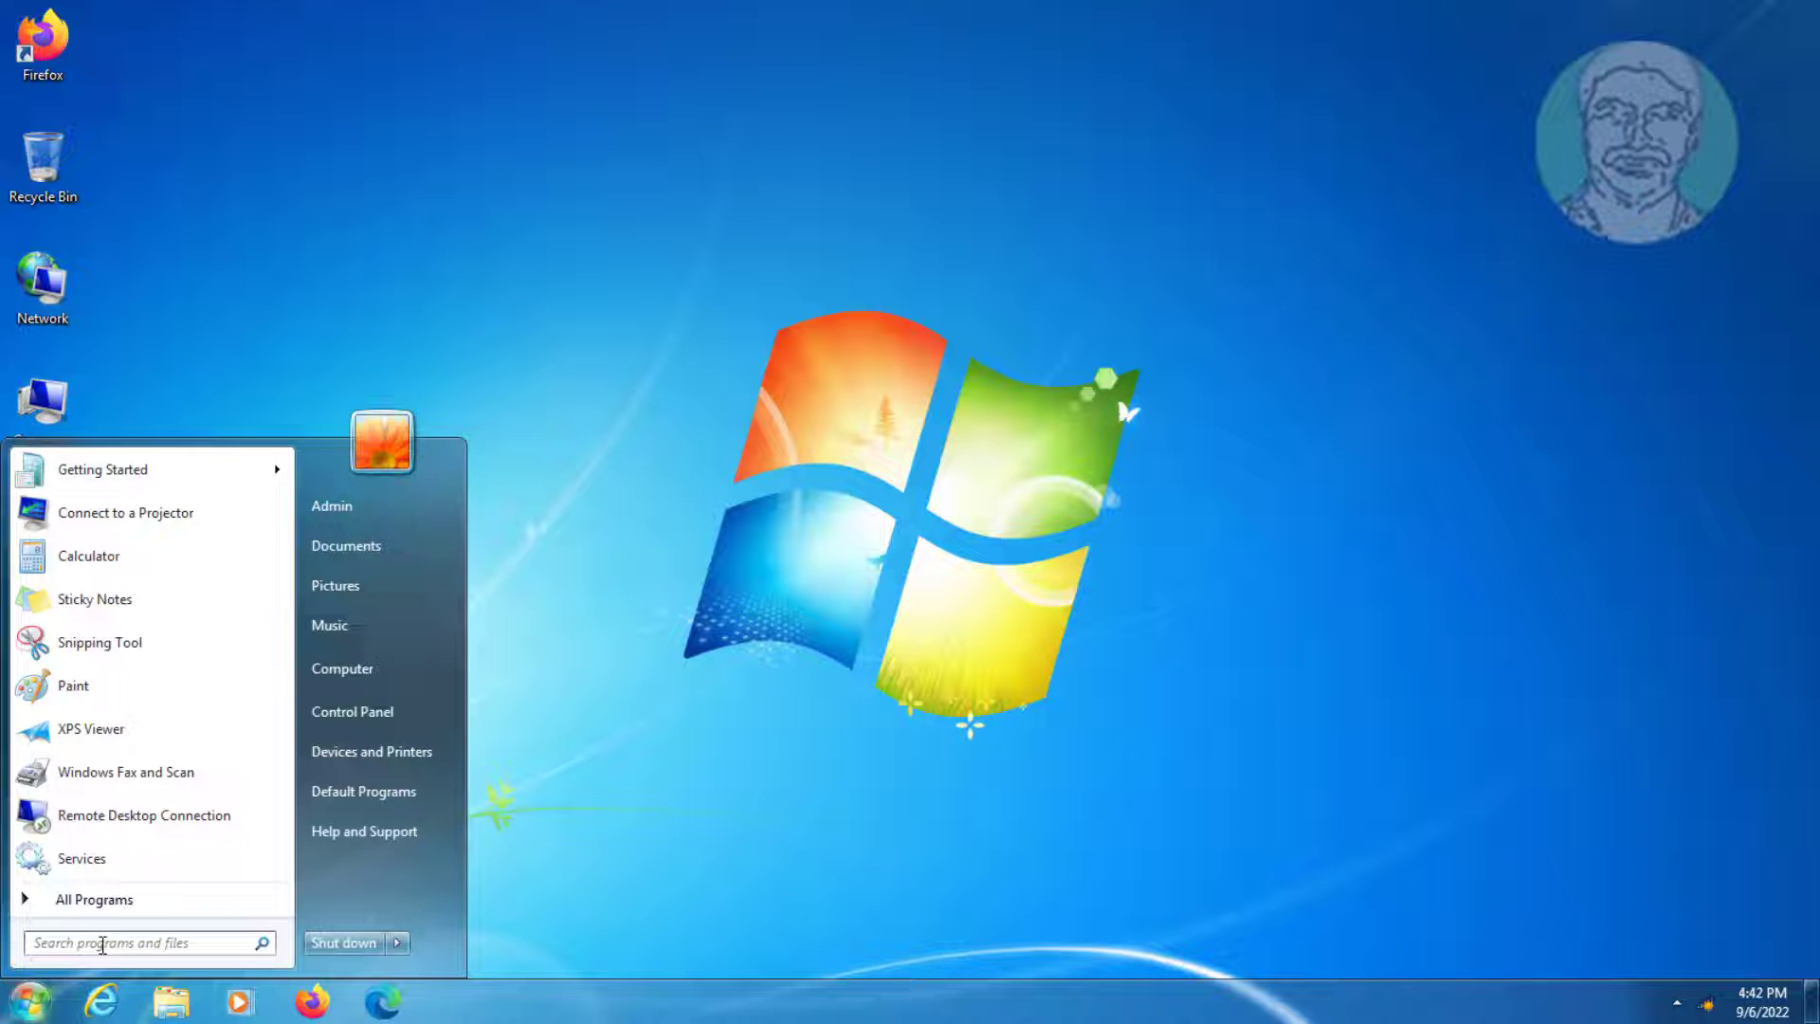
text(serv)
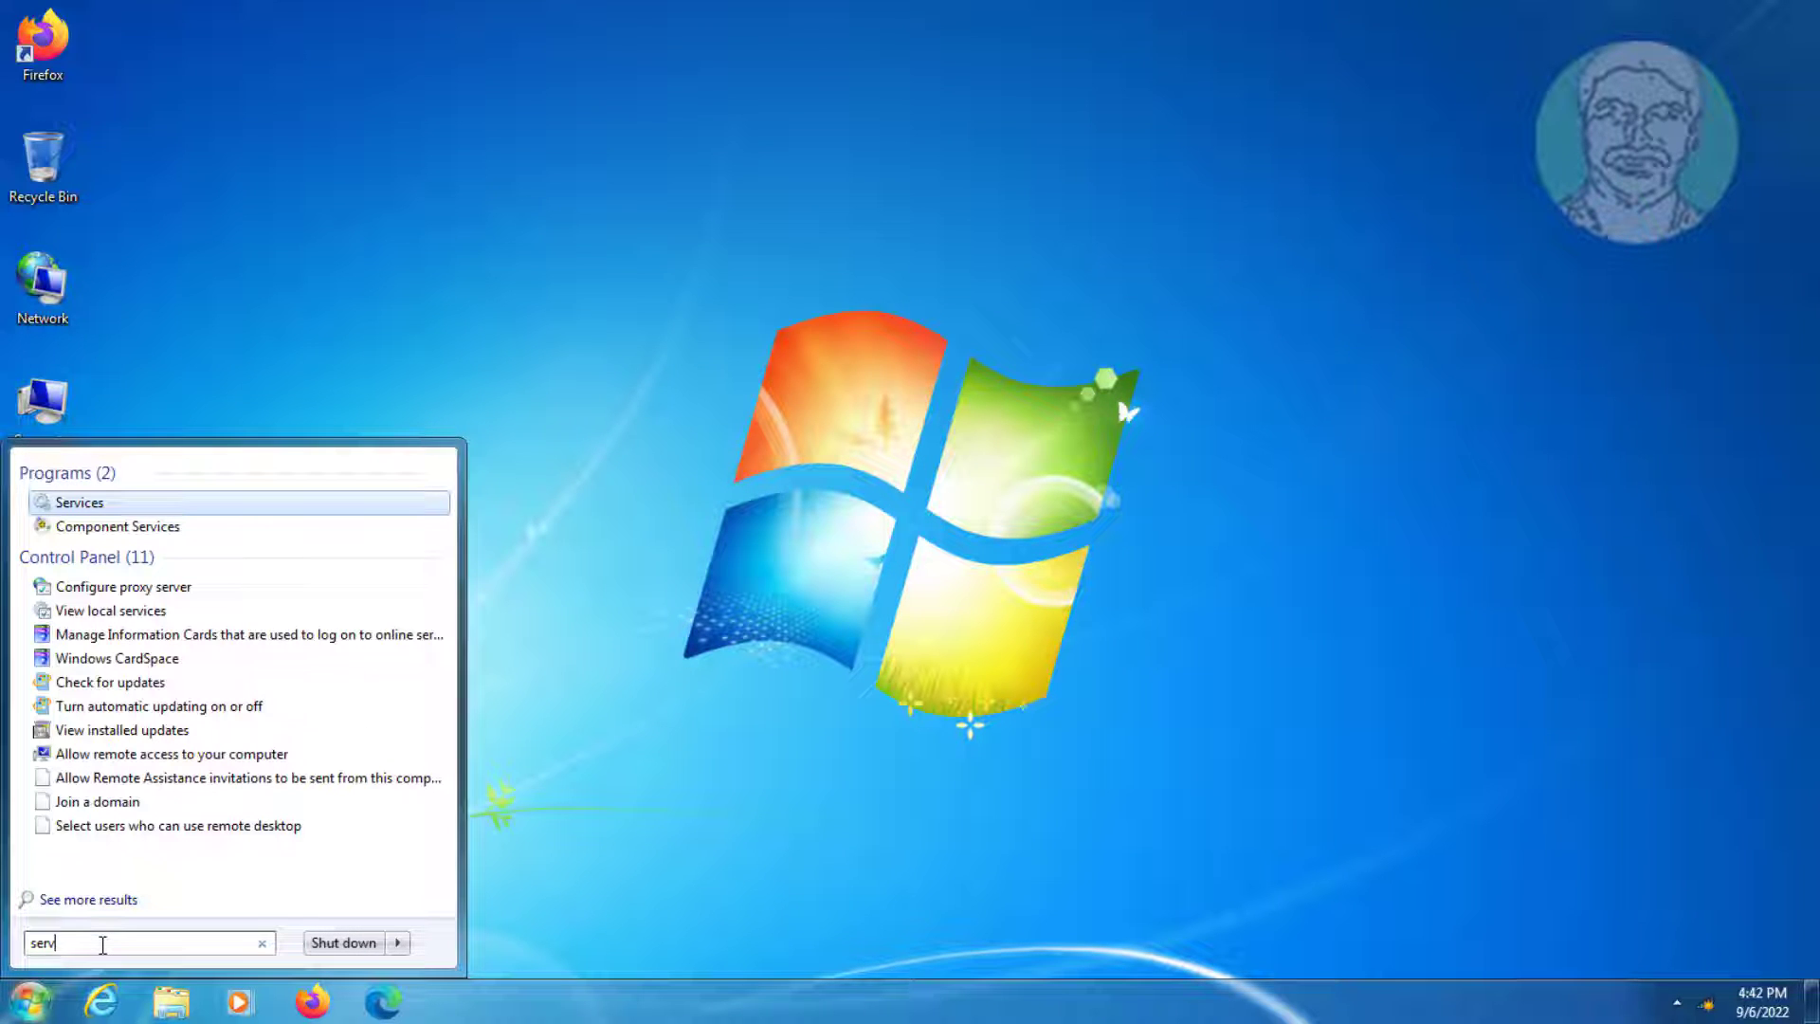
text(ices)
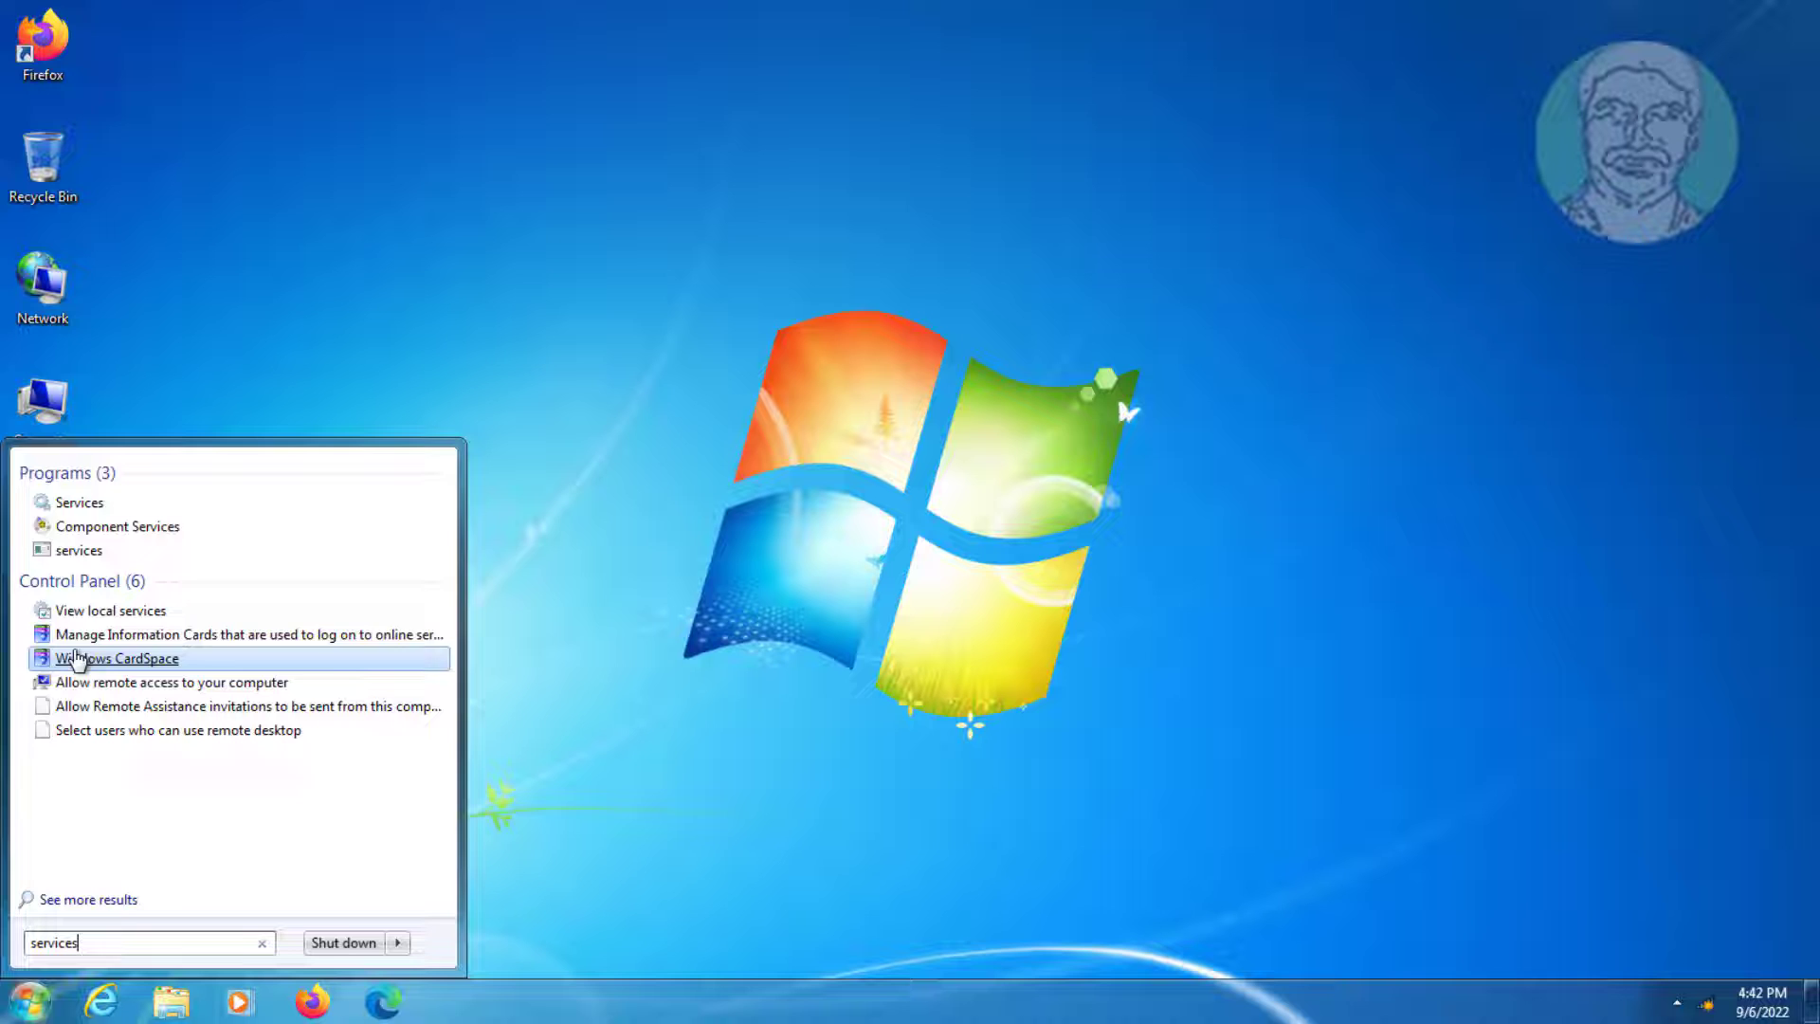
right_click(86, 503)
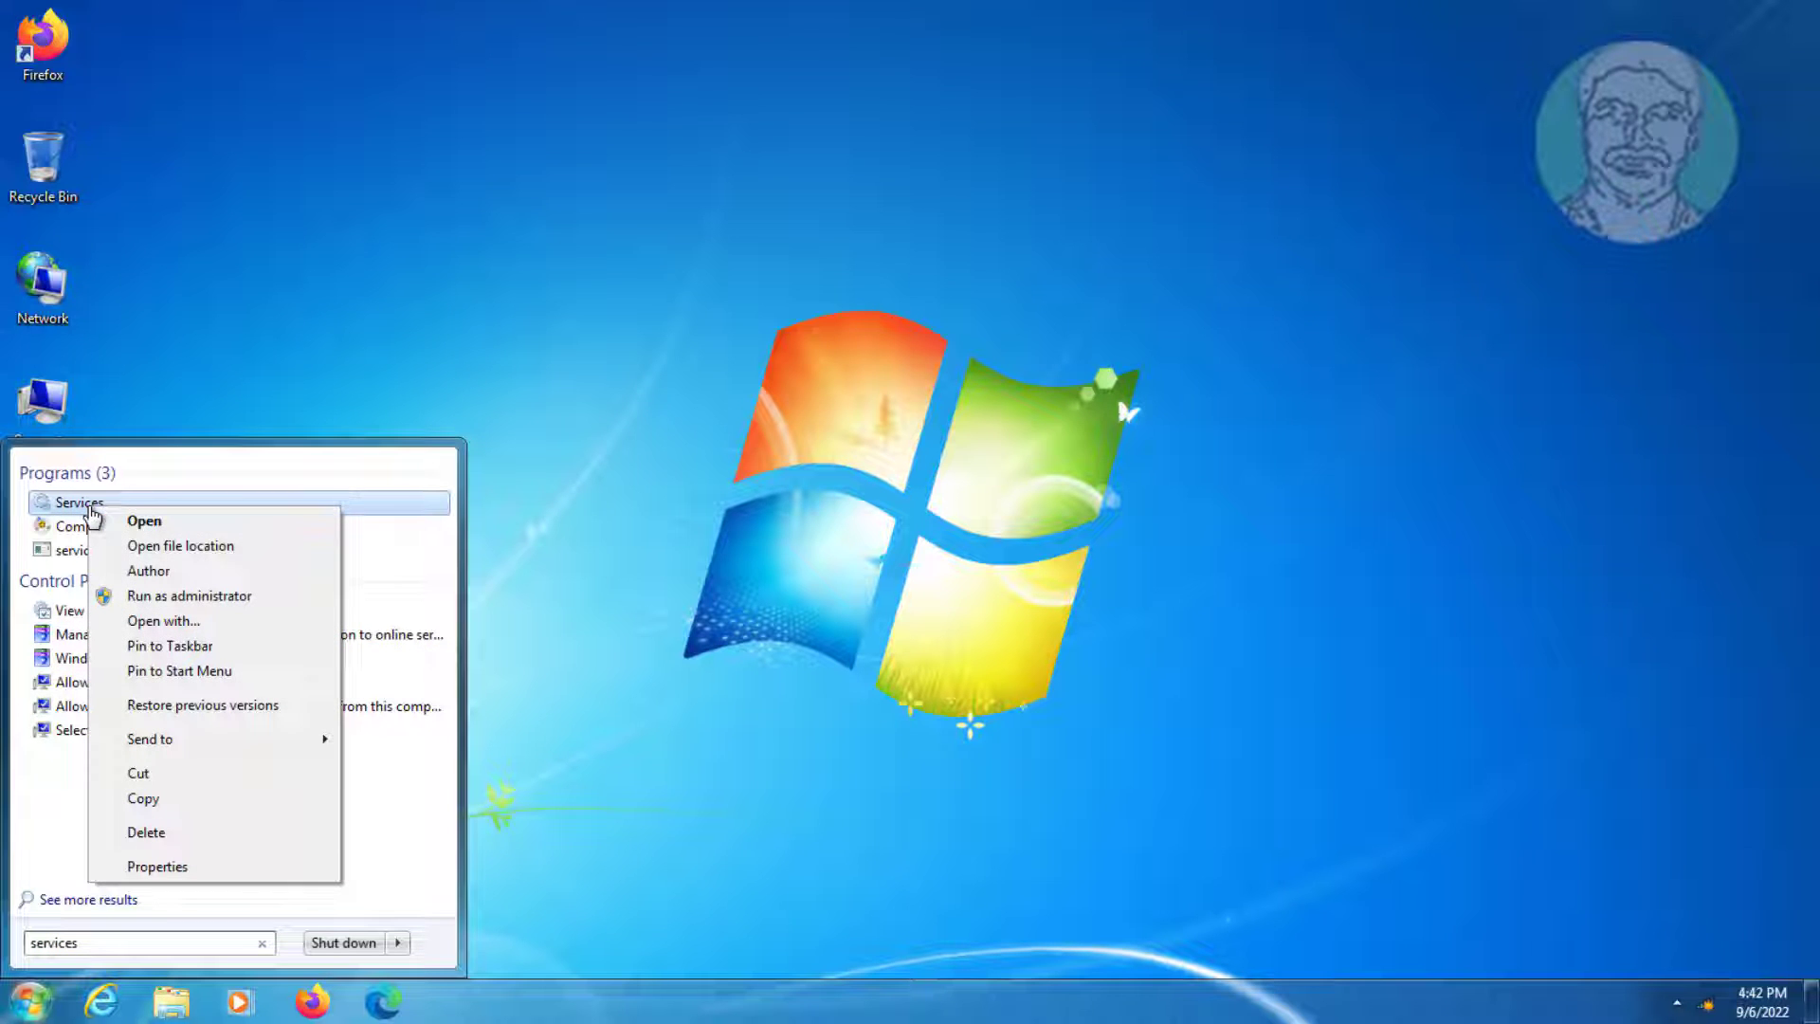
click(187, 595)
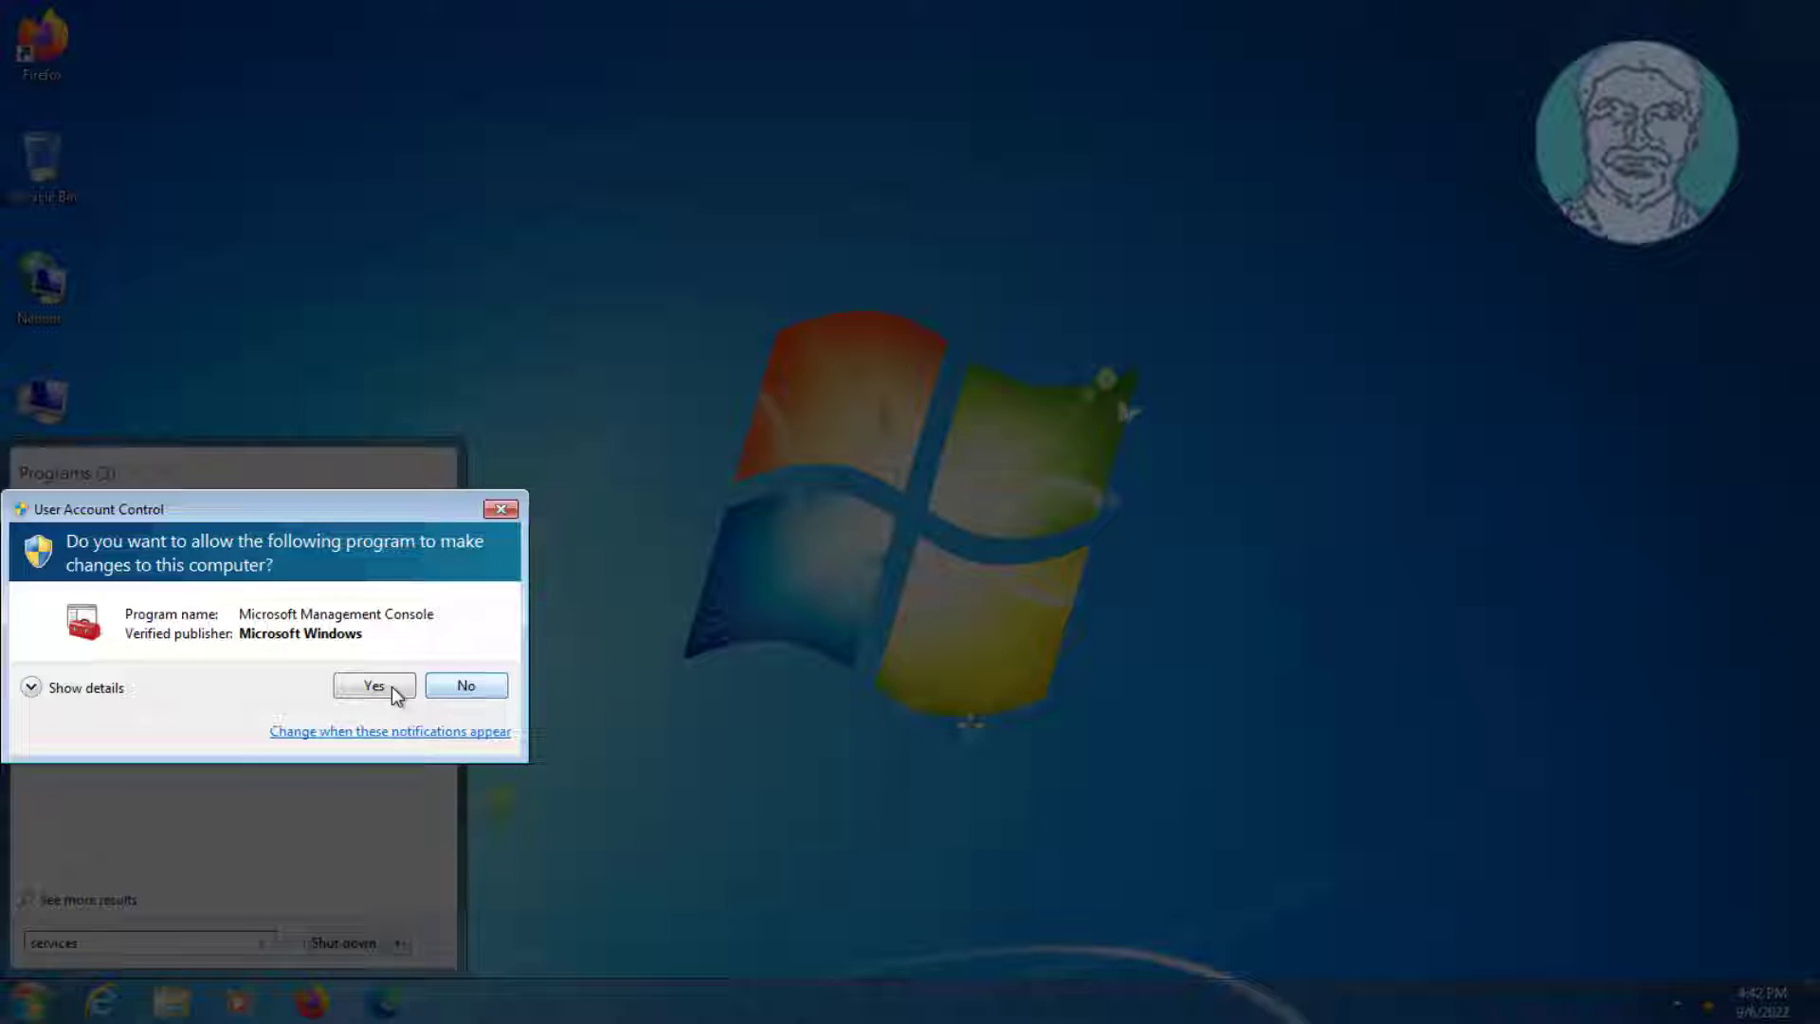
click(373, 687)
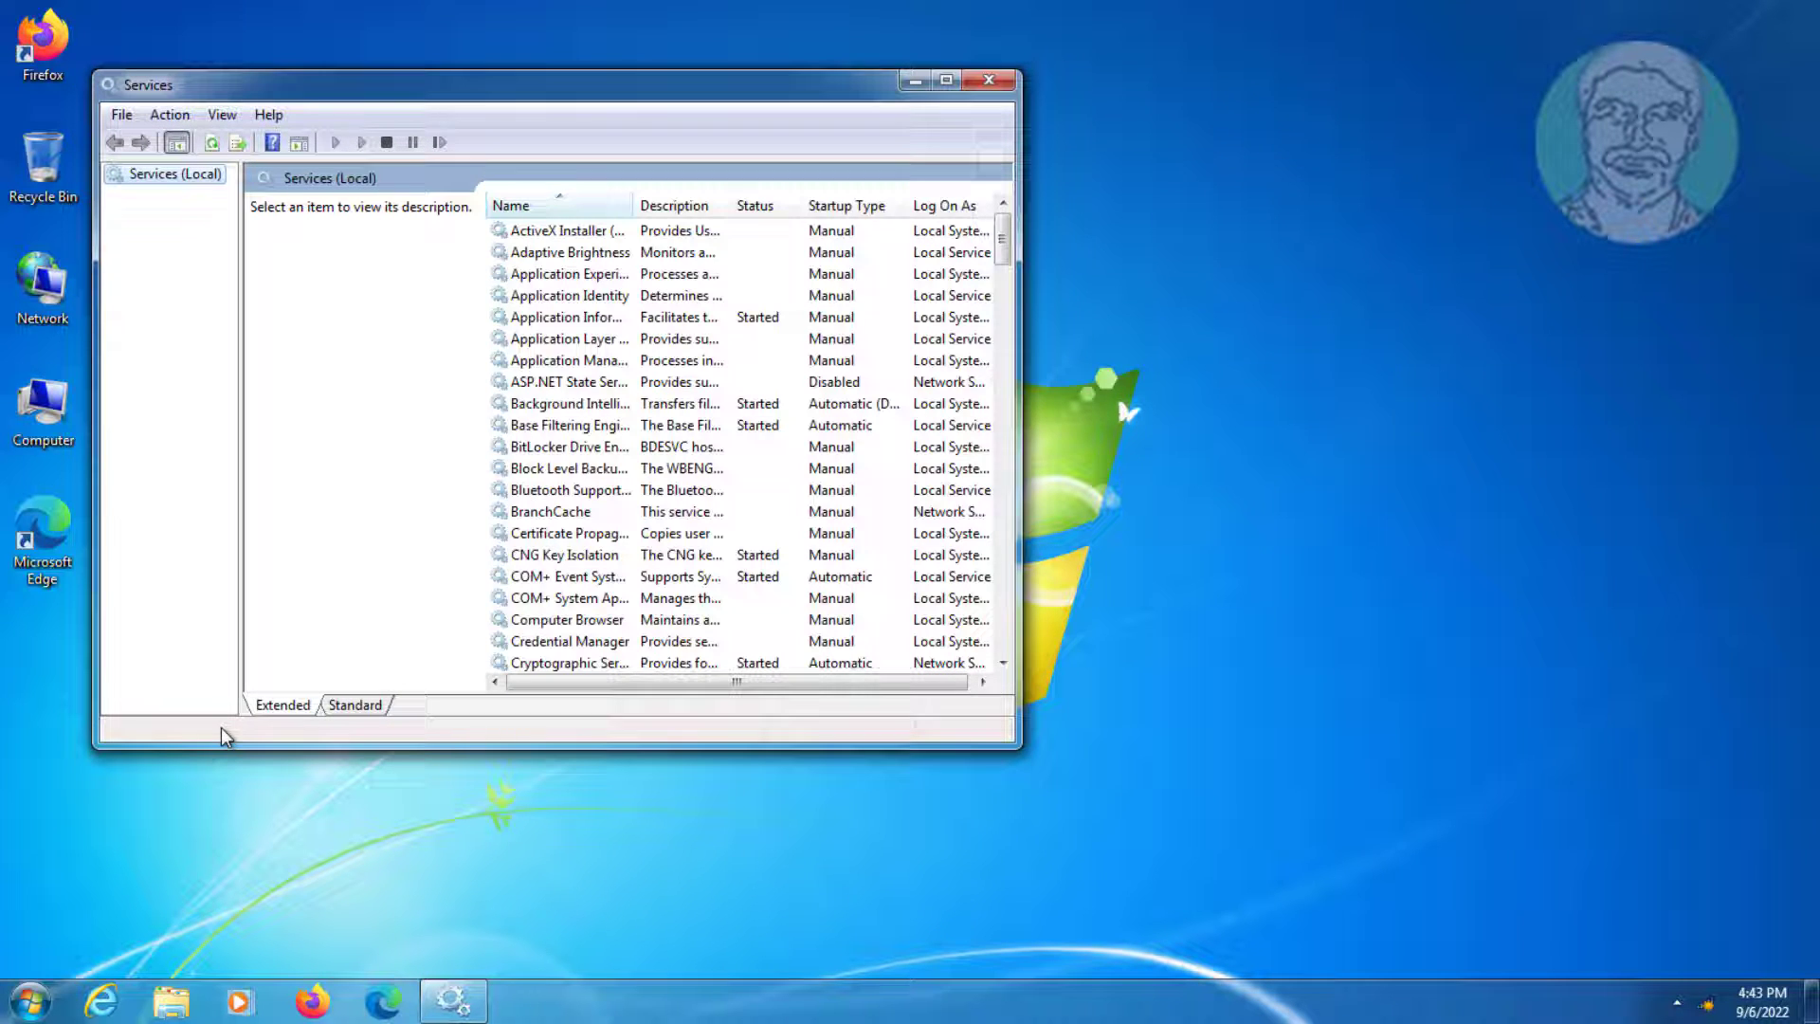
Maximize the Standard view, widen the Name column, and select WLAN AutoConfig
click(349, 706)
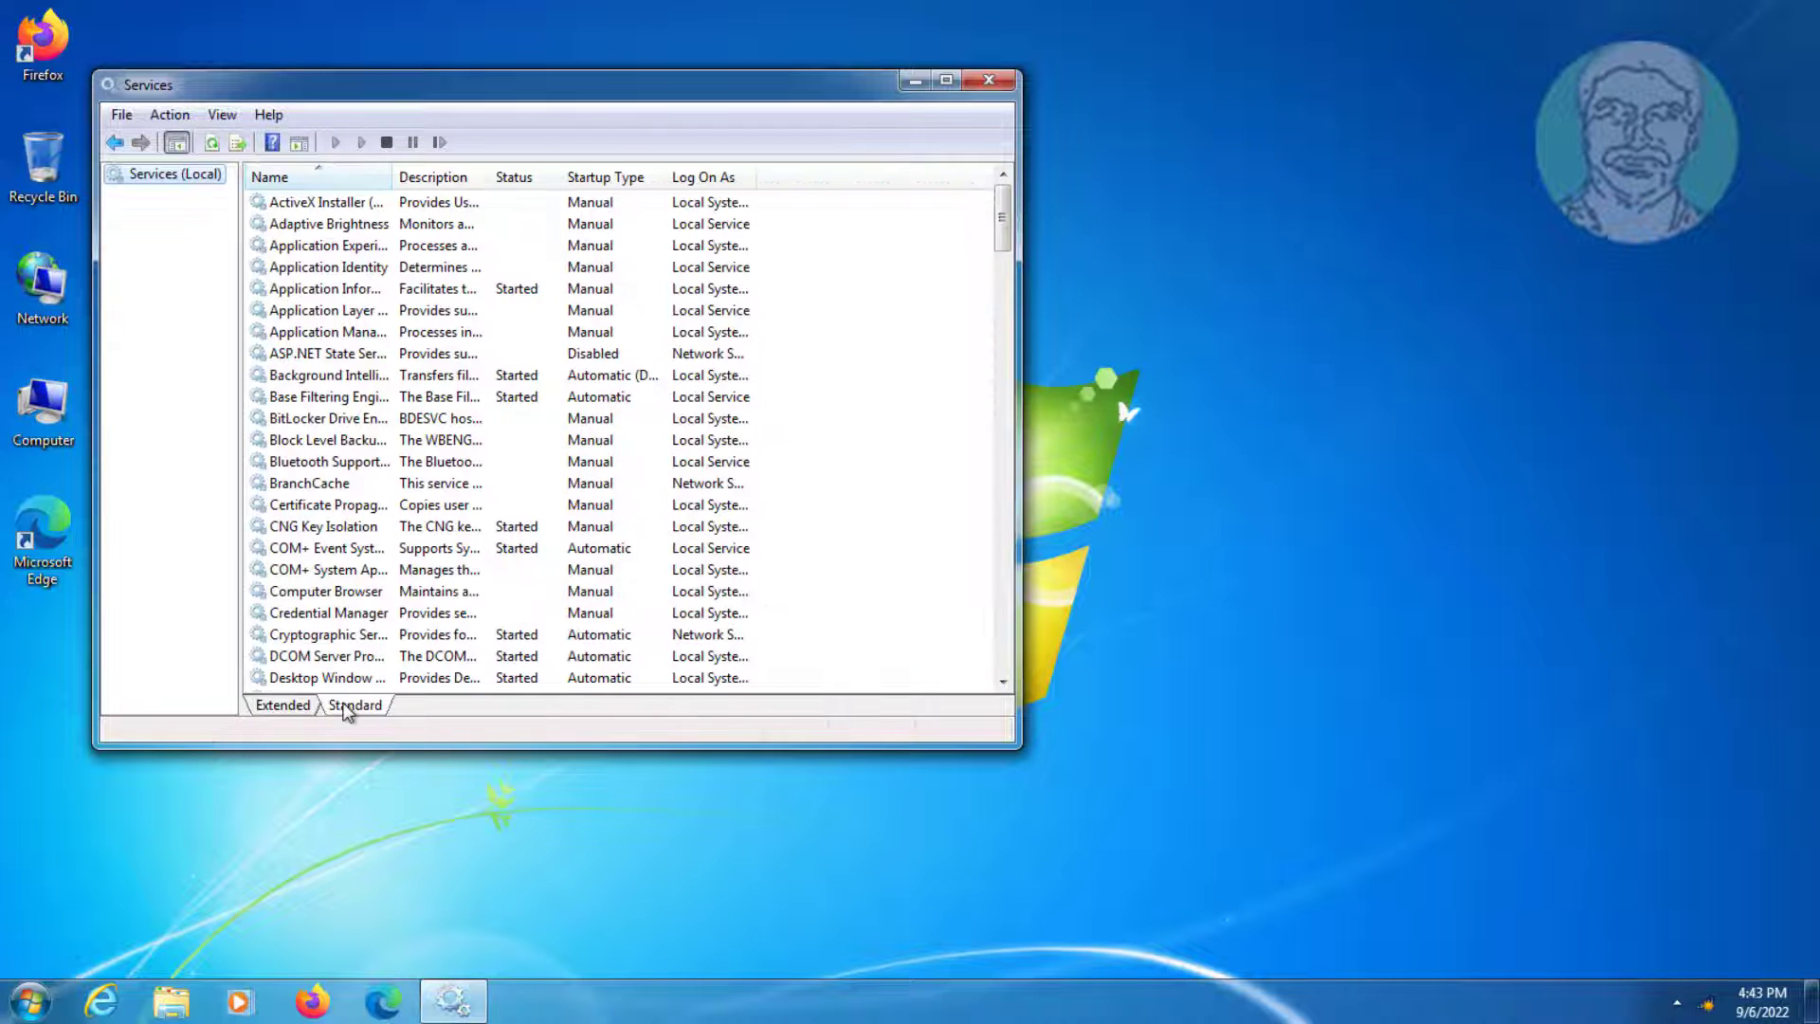
click(948, 82)
drag(295, 99, 500, 99)
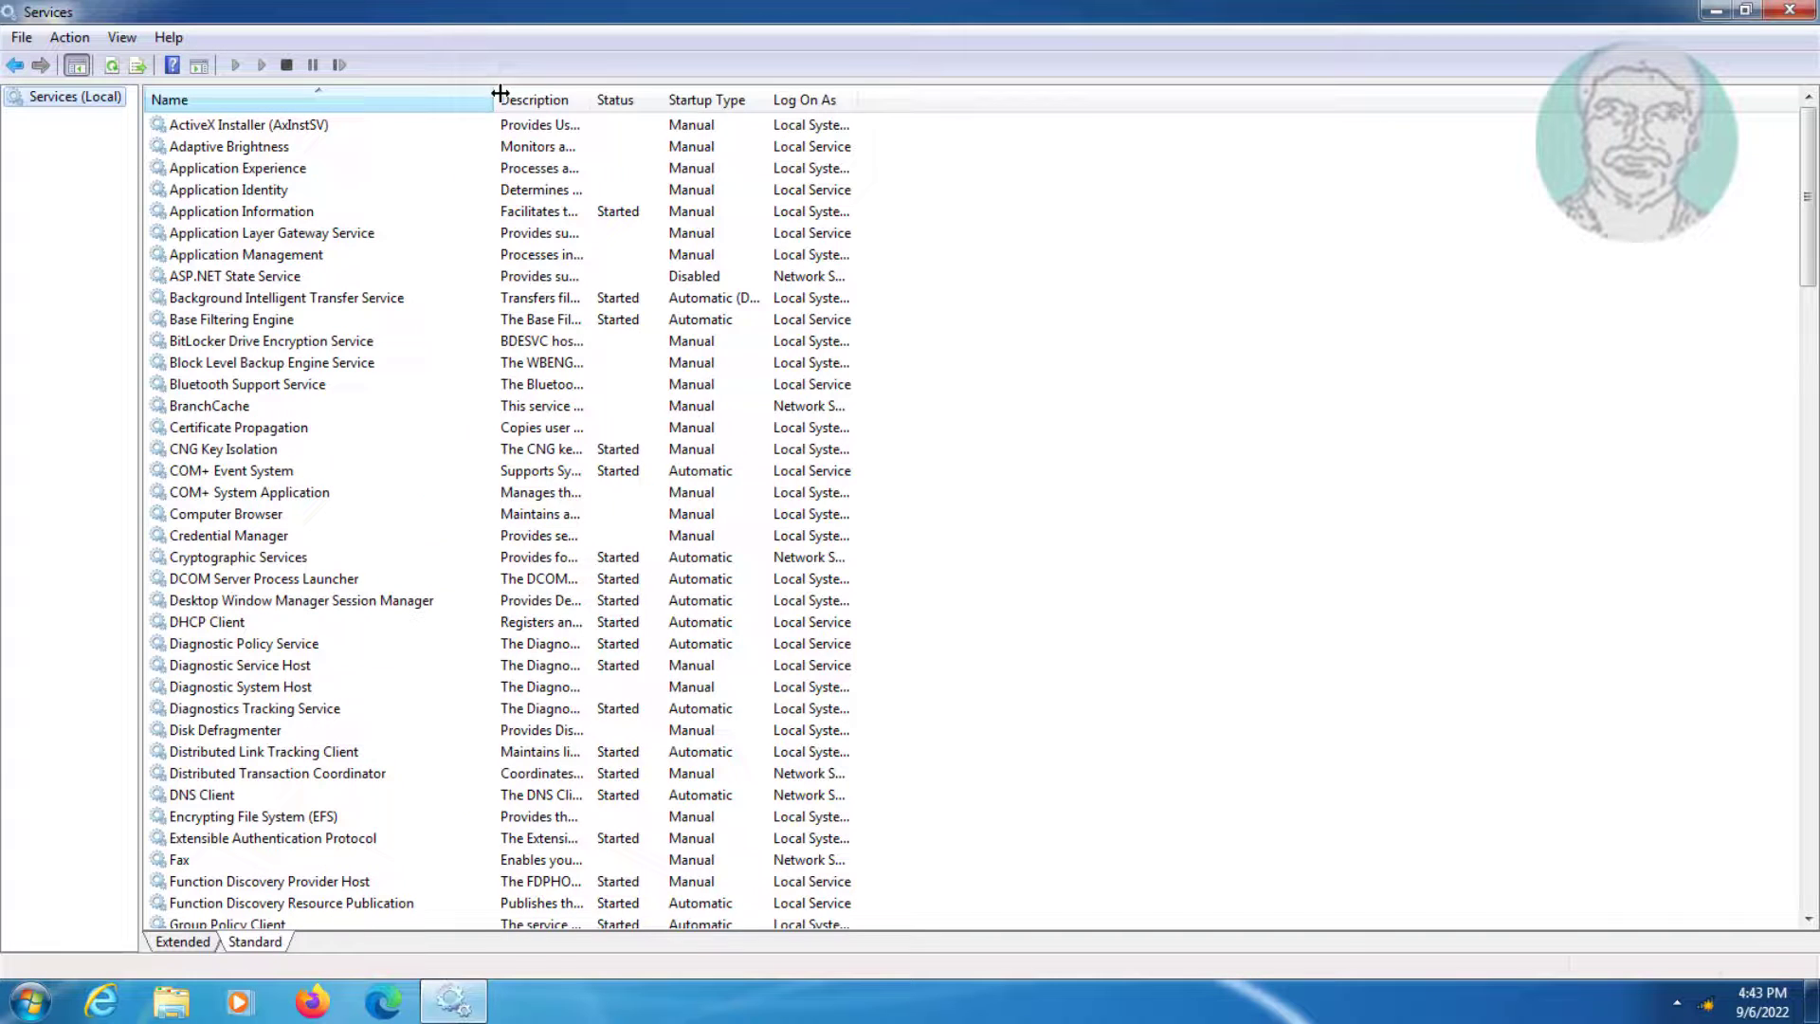
click(228, 579)
text(w)
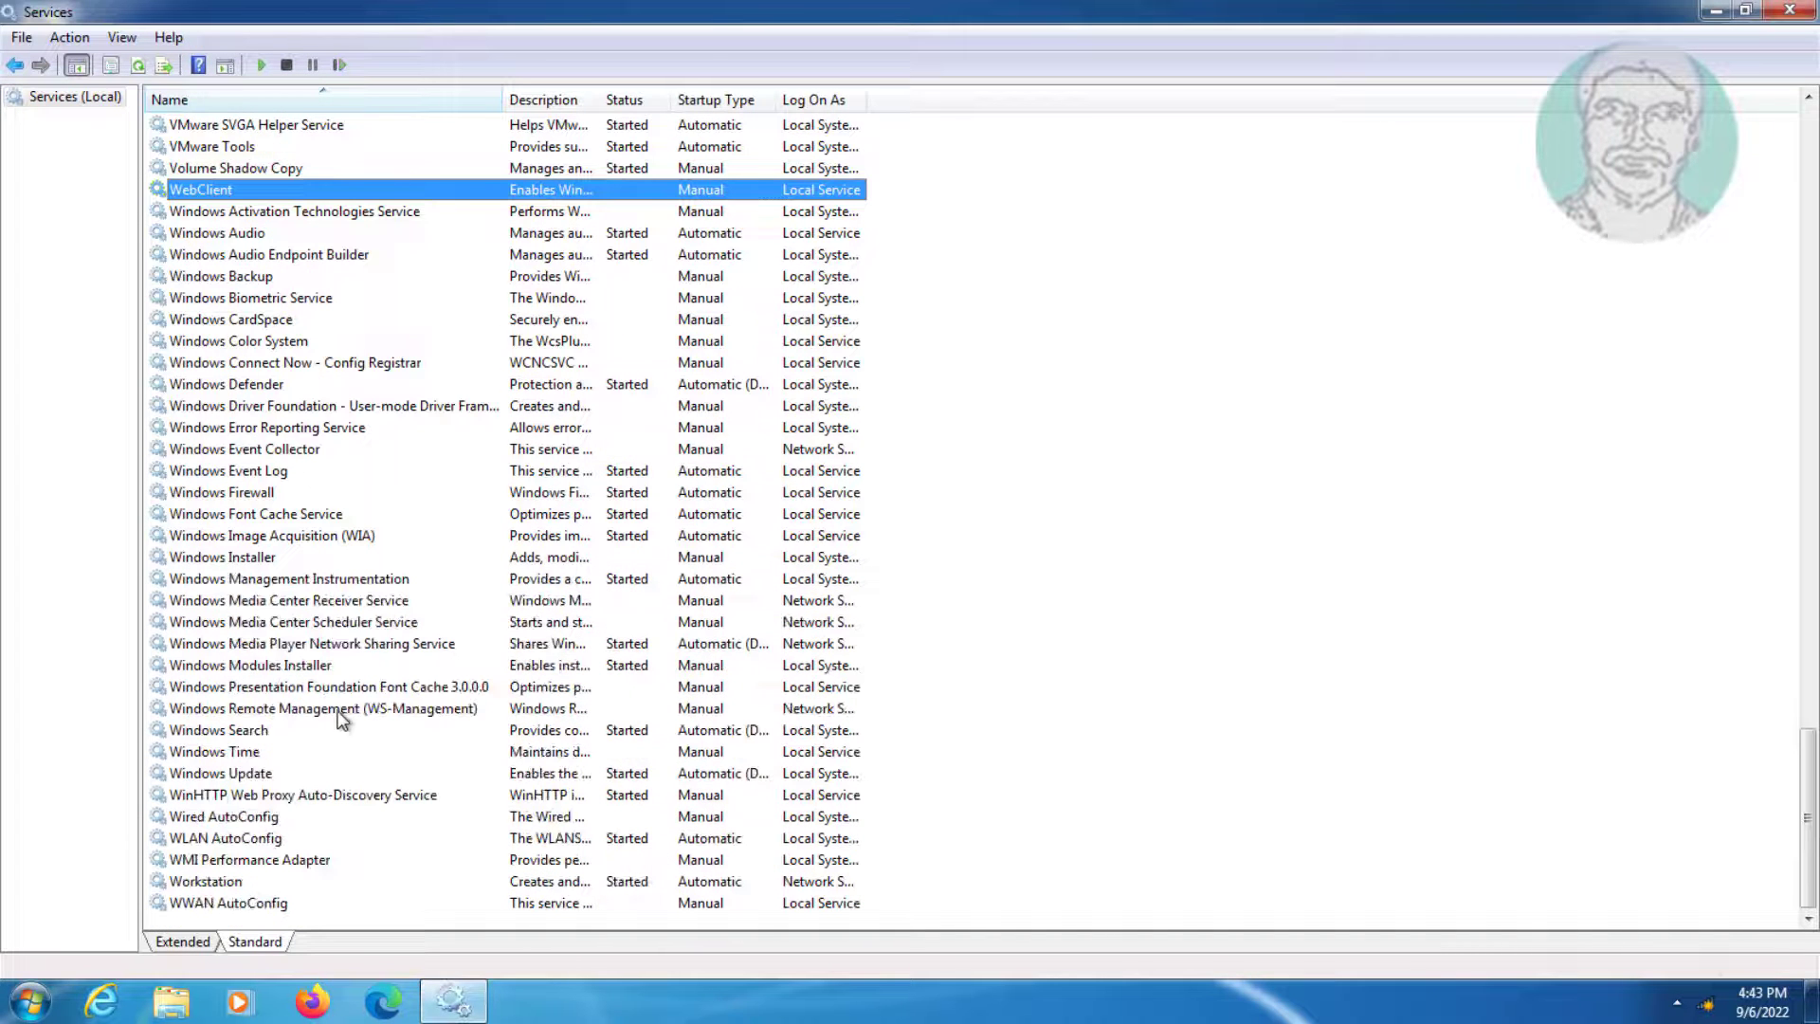
click(261, 837)
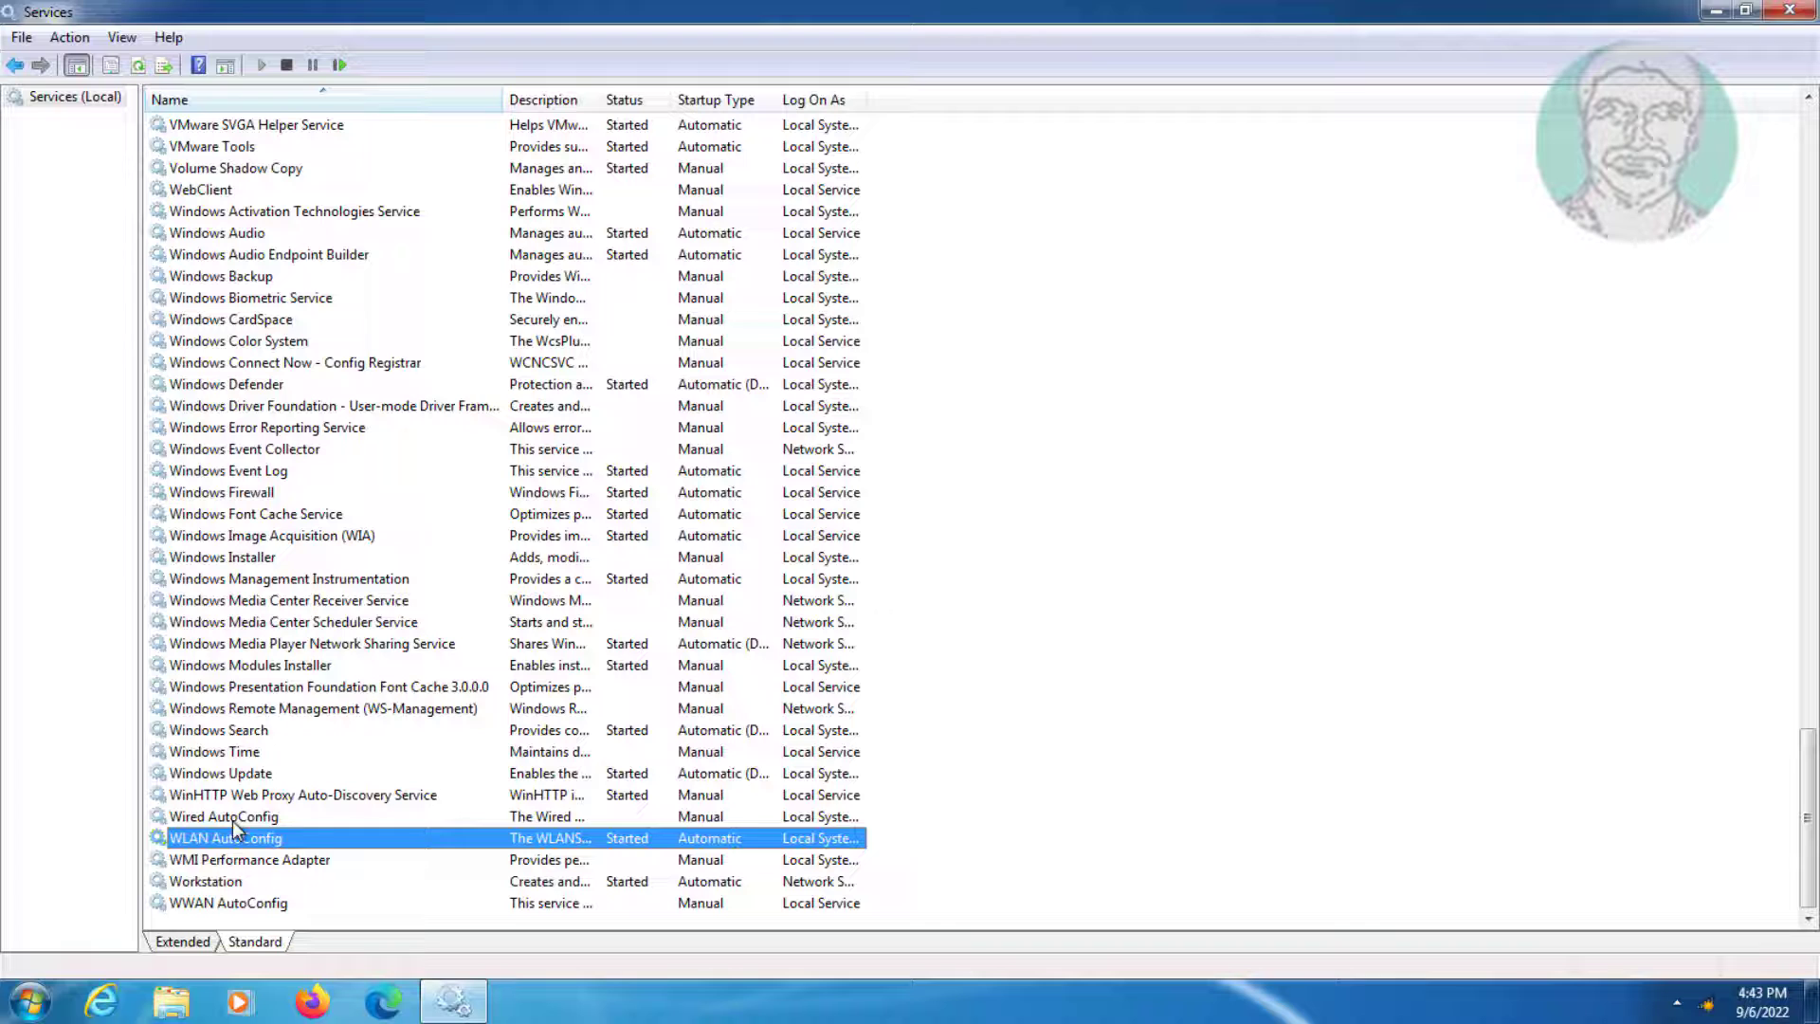
Set WLAN AutoConfig's startup type to Automatic in its properties, apply and close
double_click(279, 844)
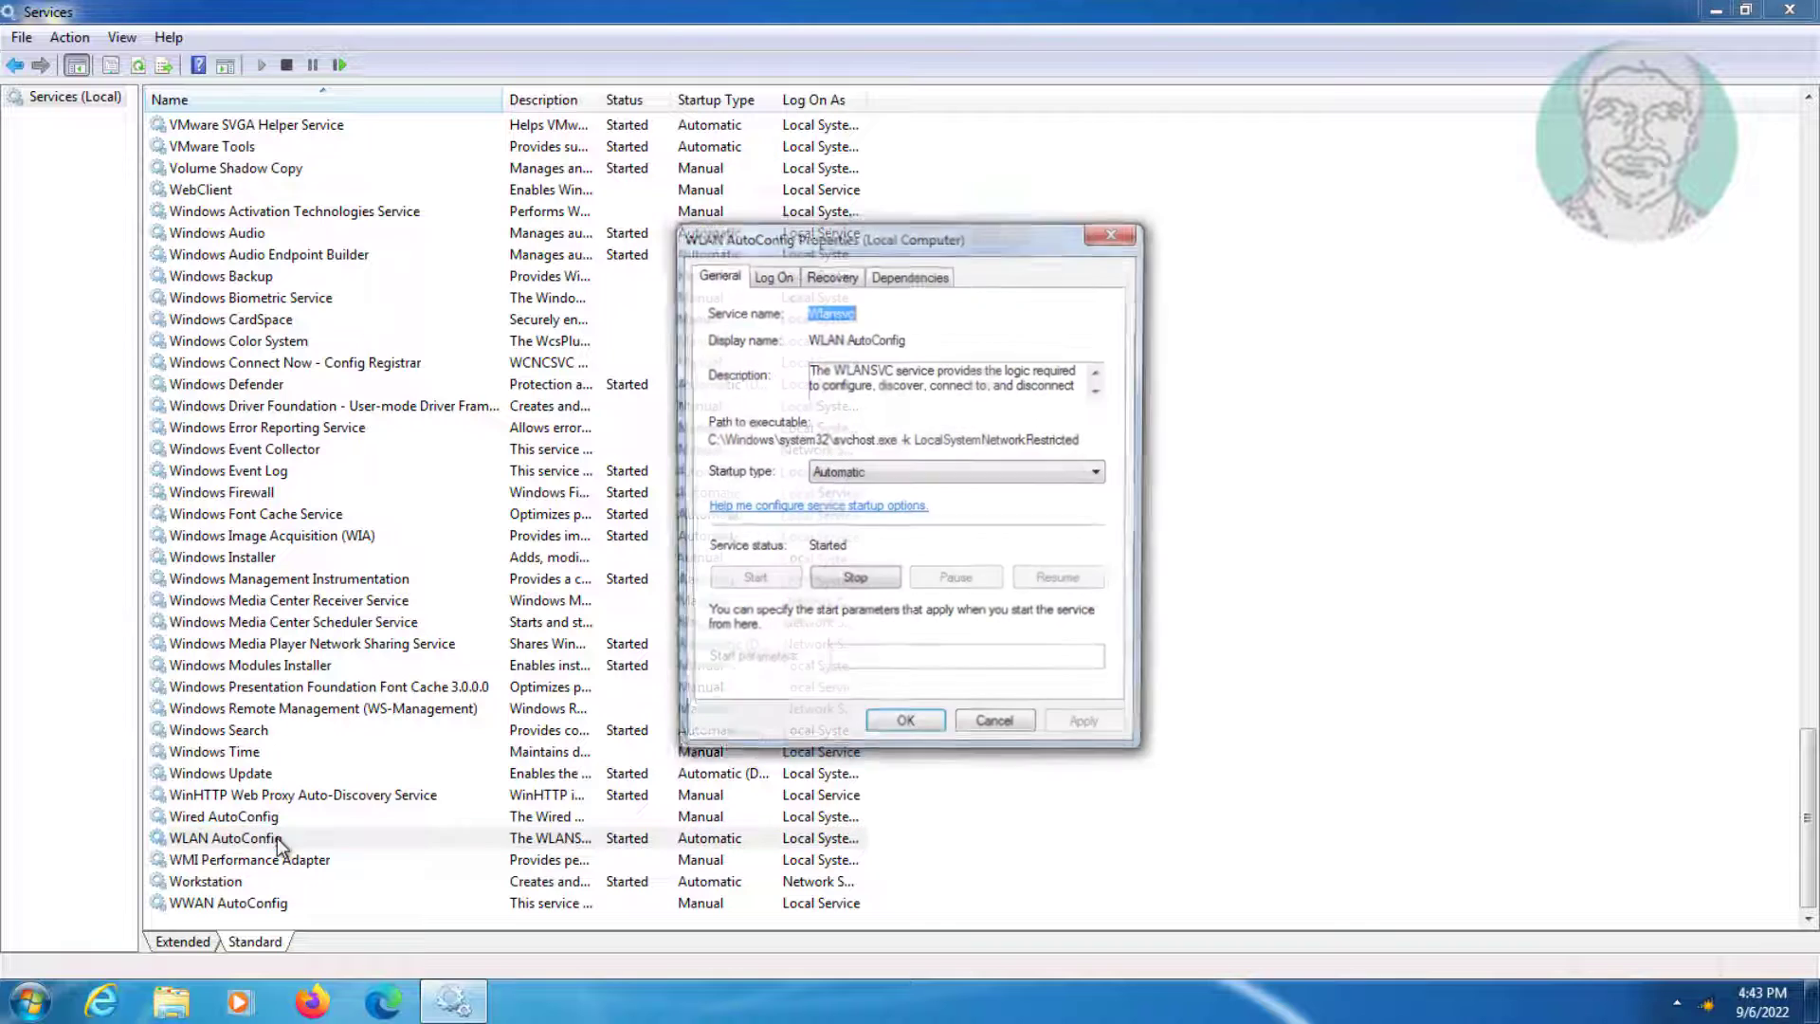
click(956, 472)
click(854, 505)
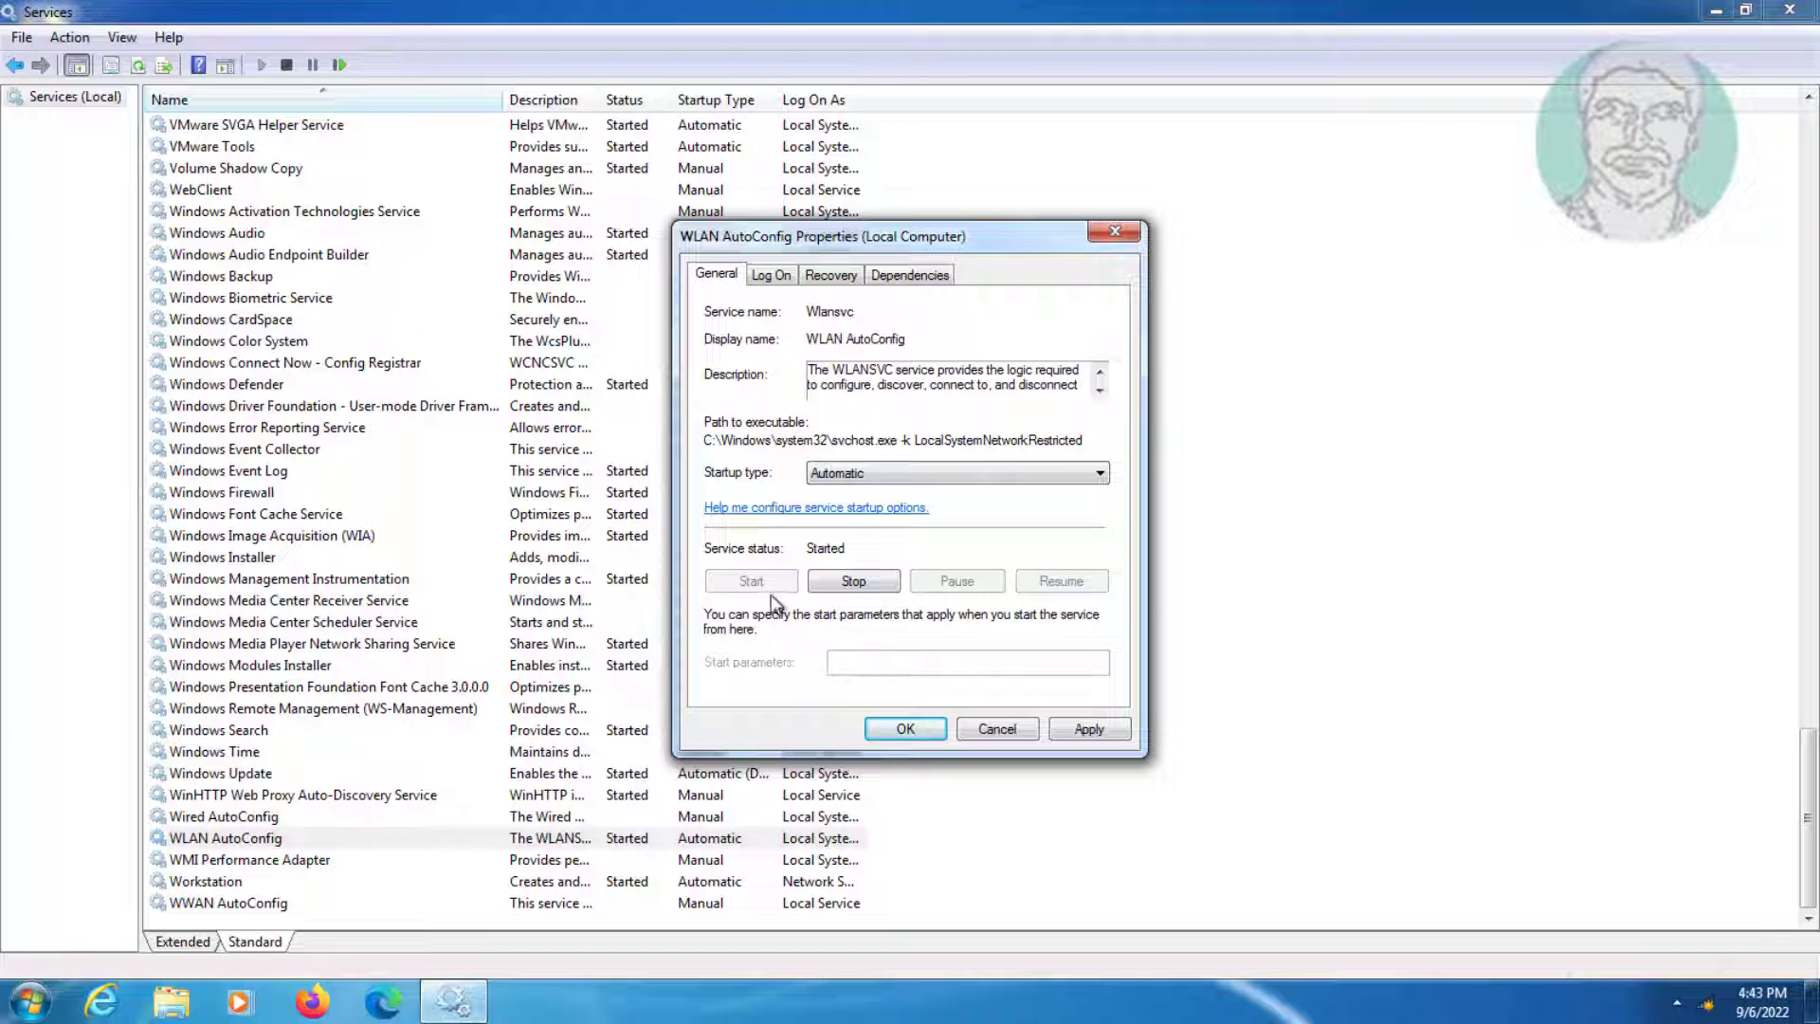
click(1089, 729)
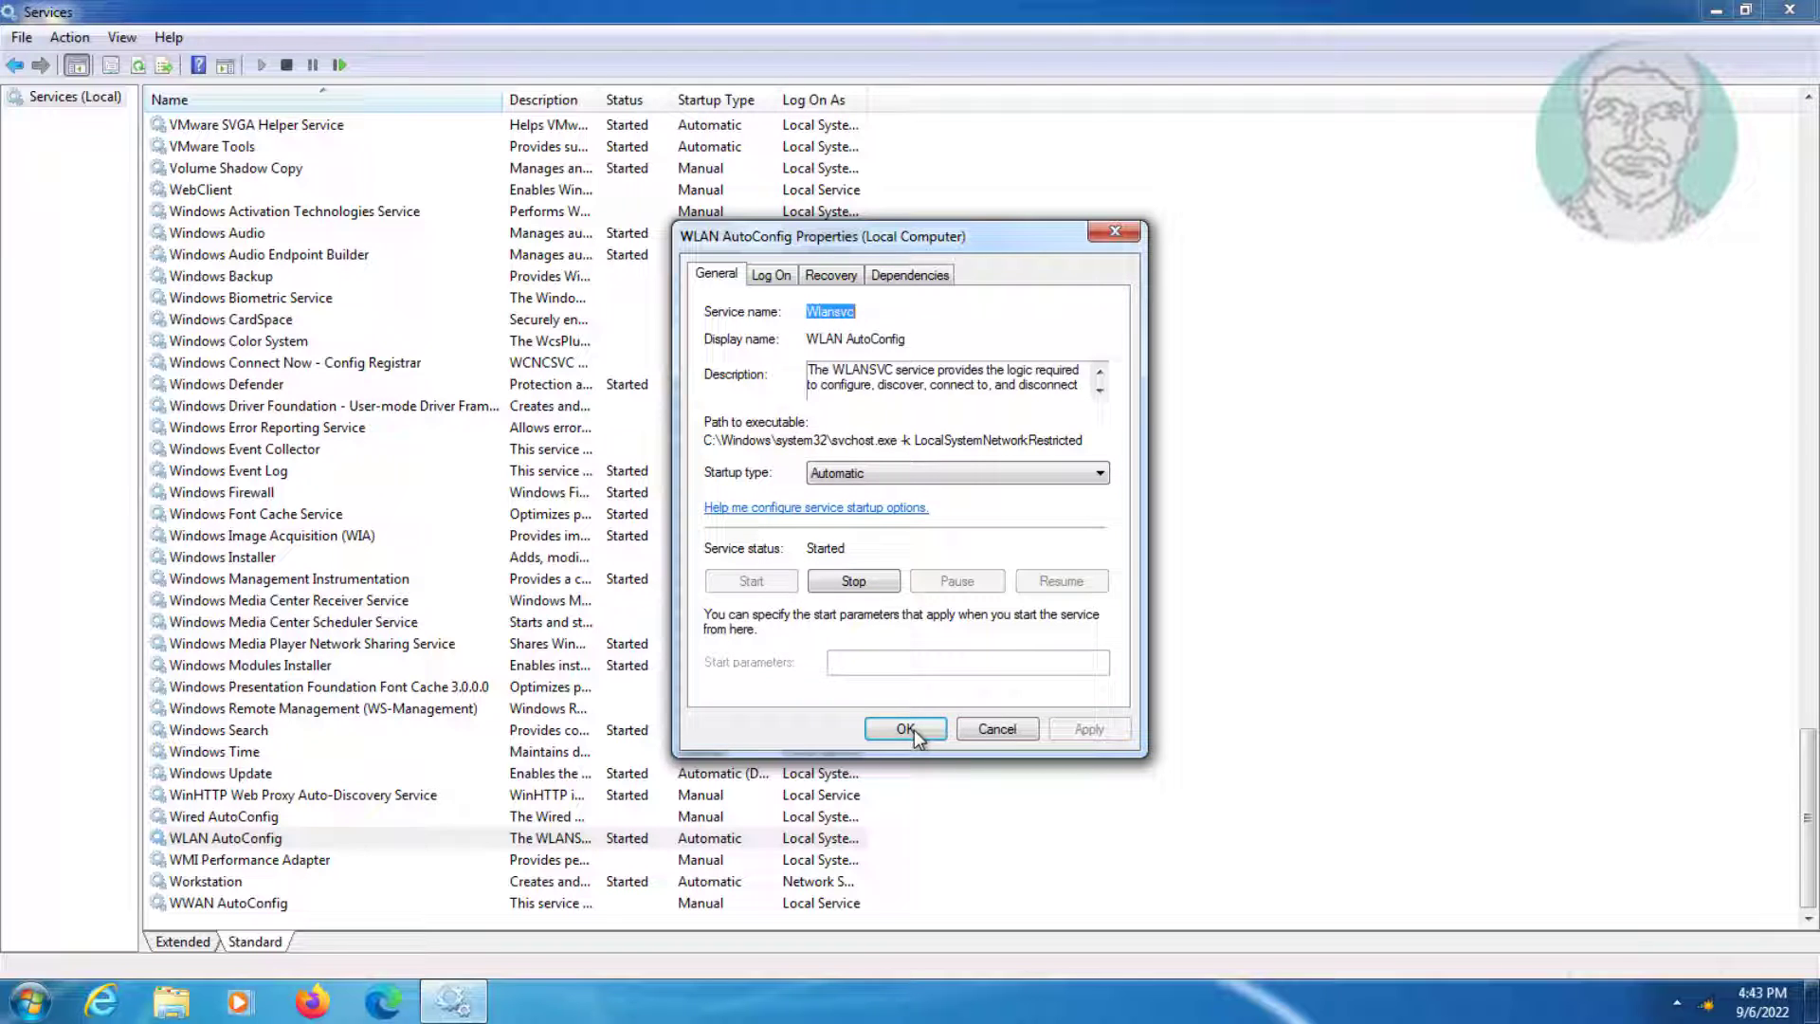
click(910, 731)
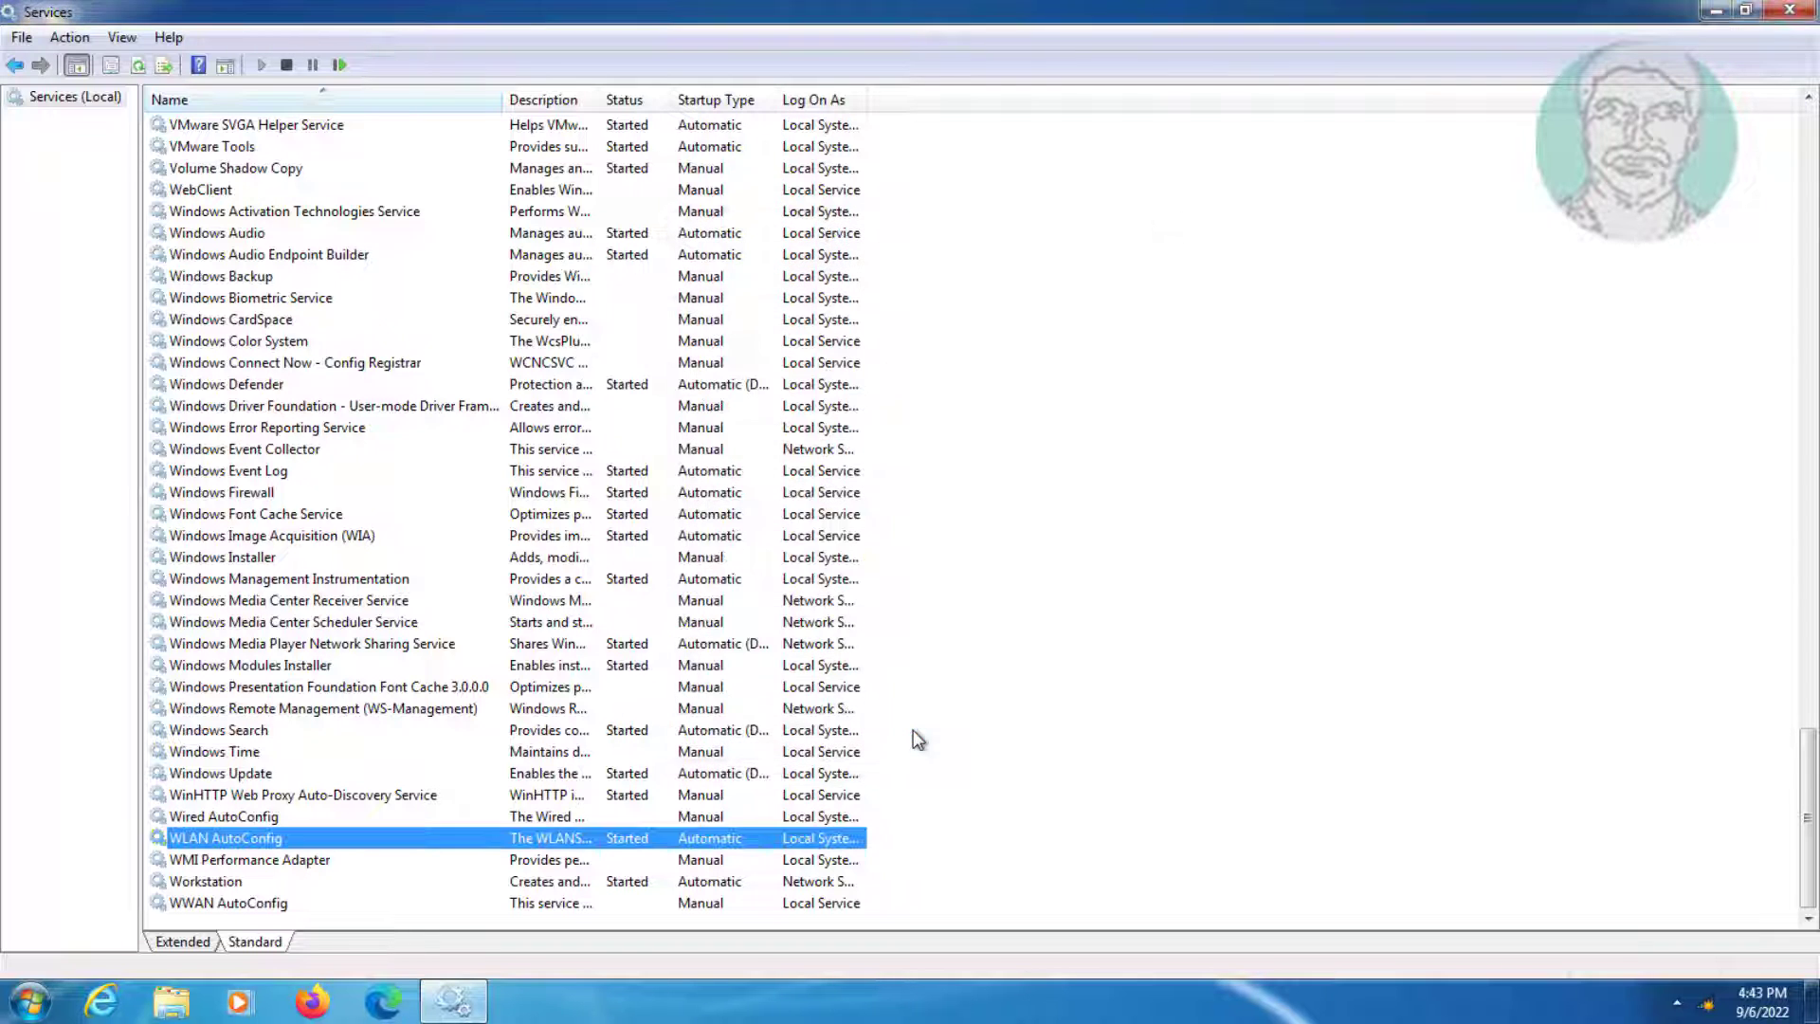
Restart WLAN AutoConfig from the toolbar, then close the Services console
click(341, 66)
click(1794, 14)
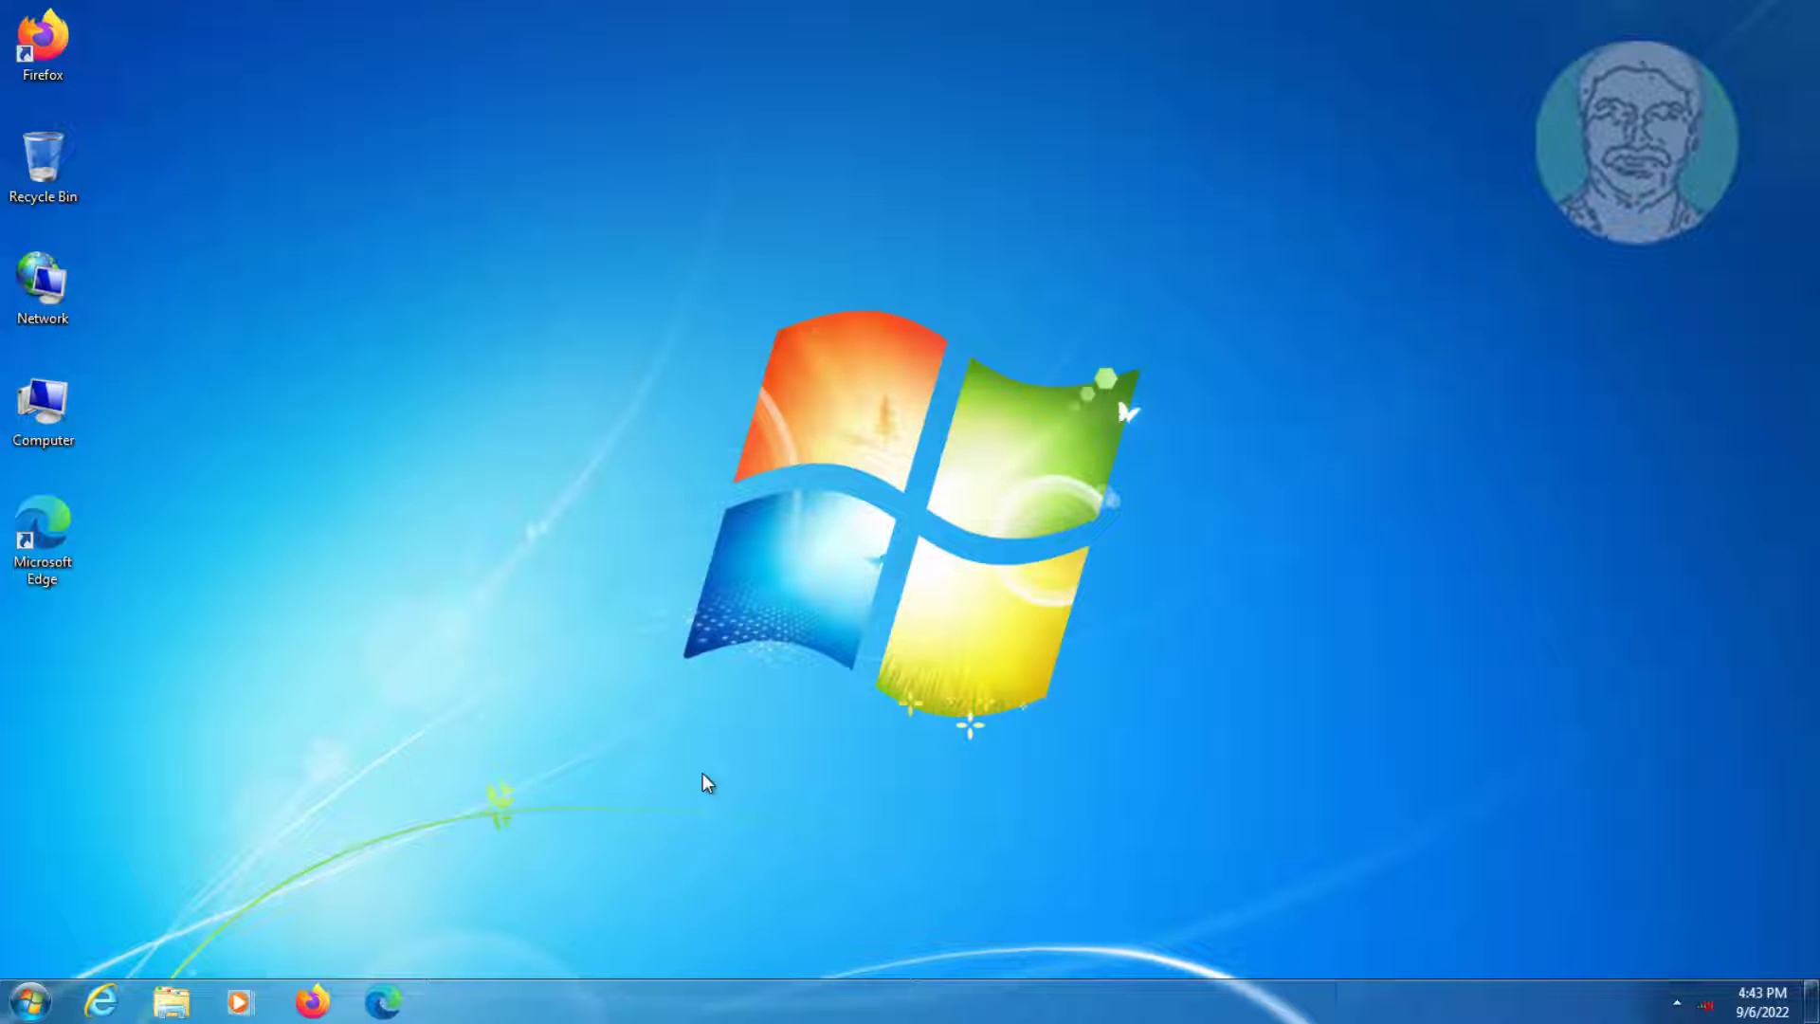
Open Control Panel from Start, leaving View by set to Small icons
click(28, 1002)
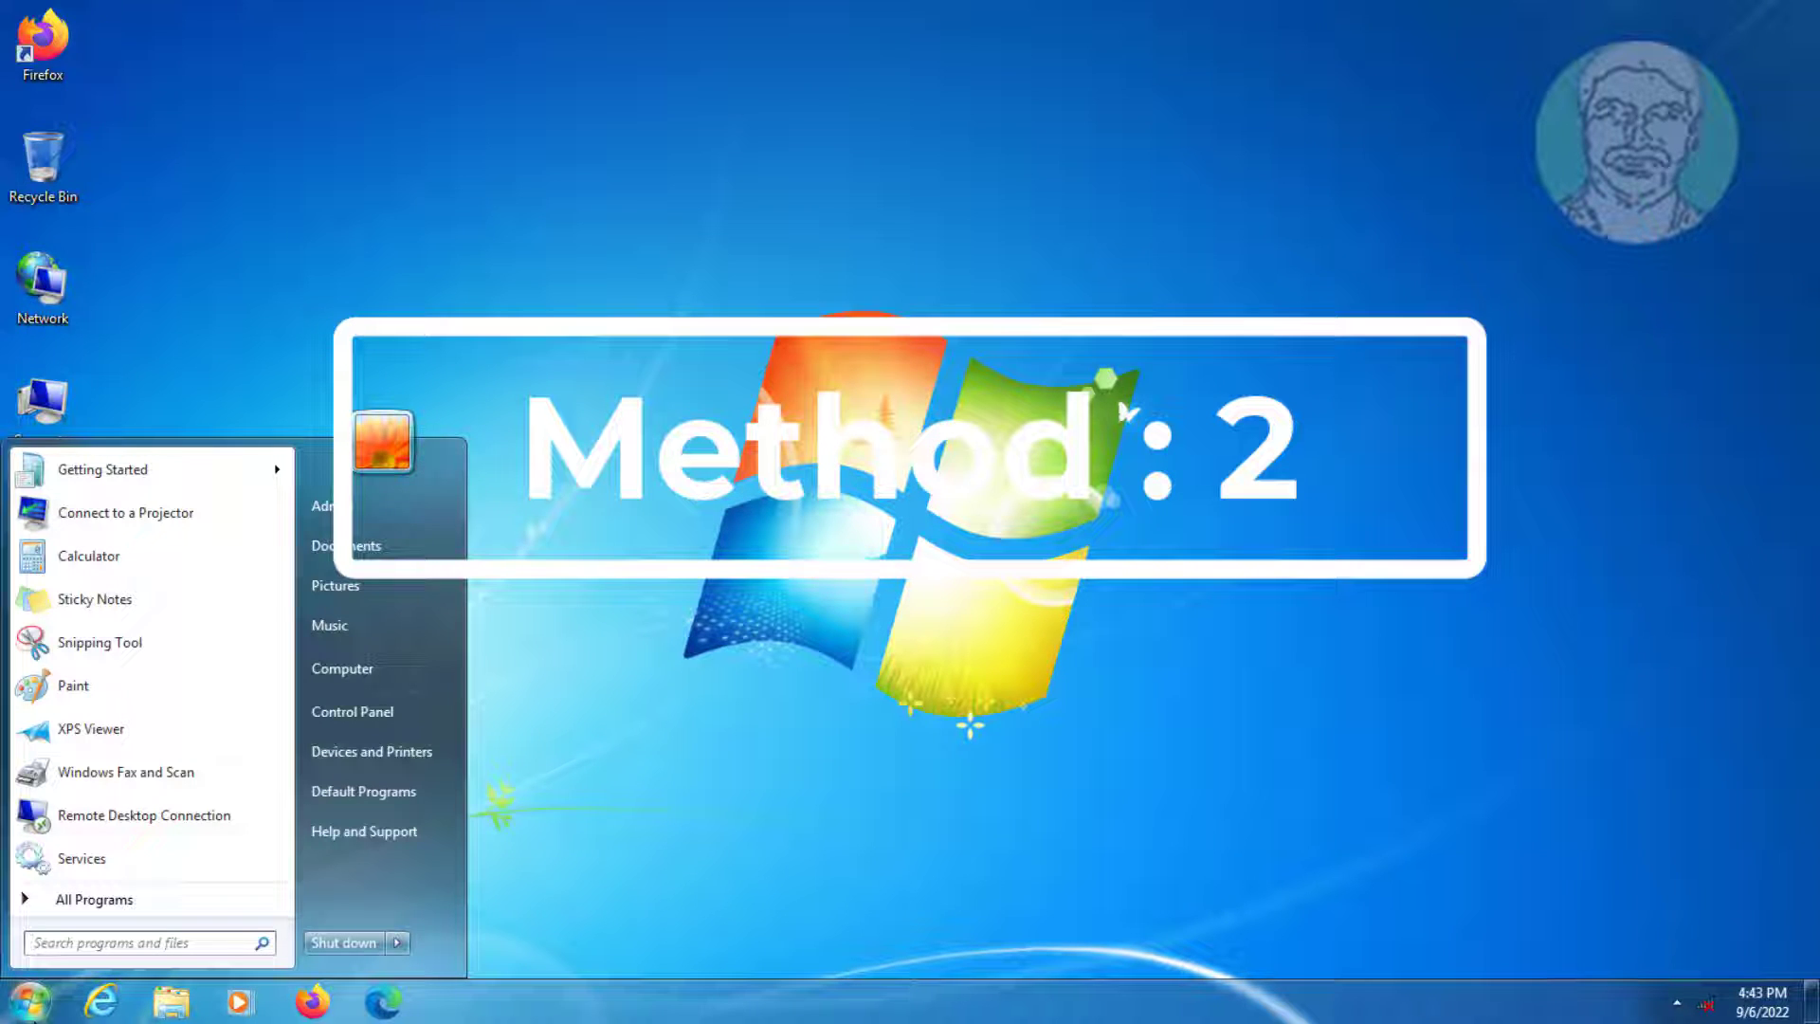
click(352, 711)
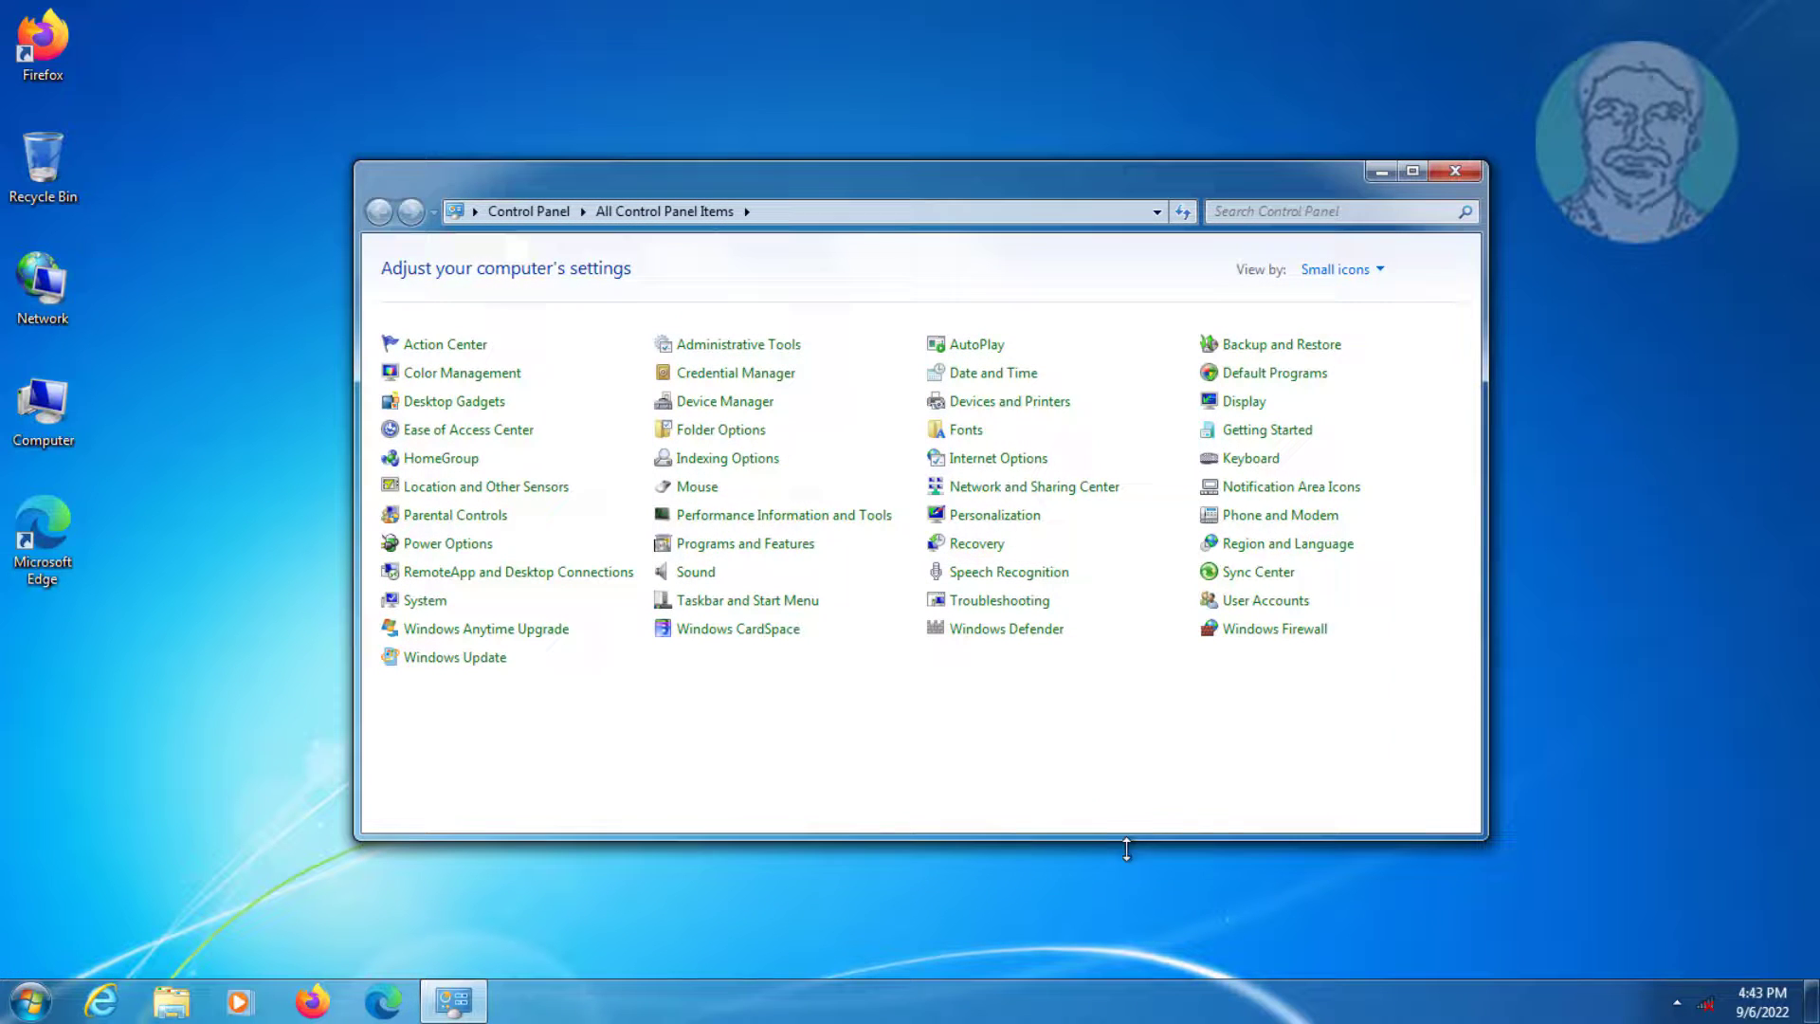
click(1345, 270)
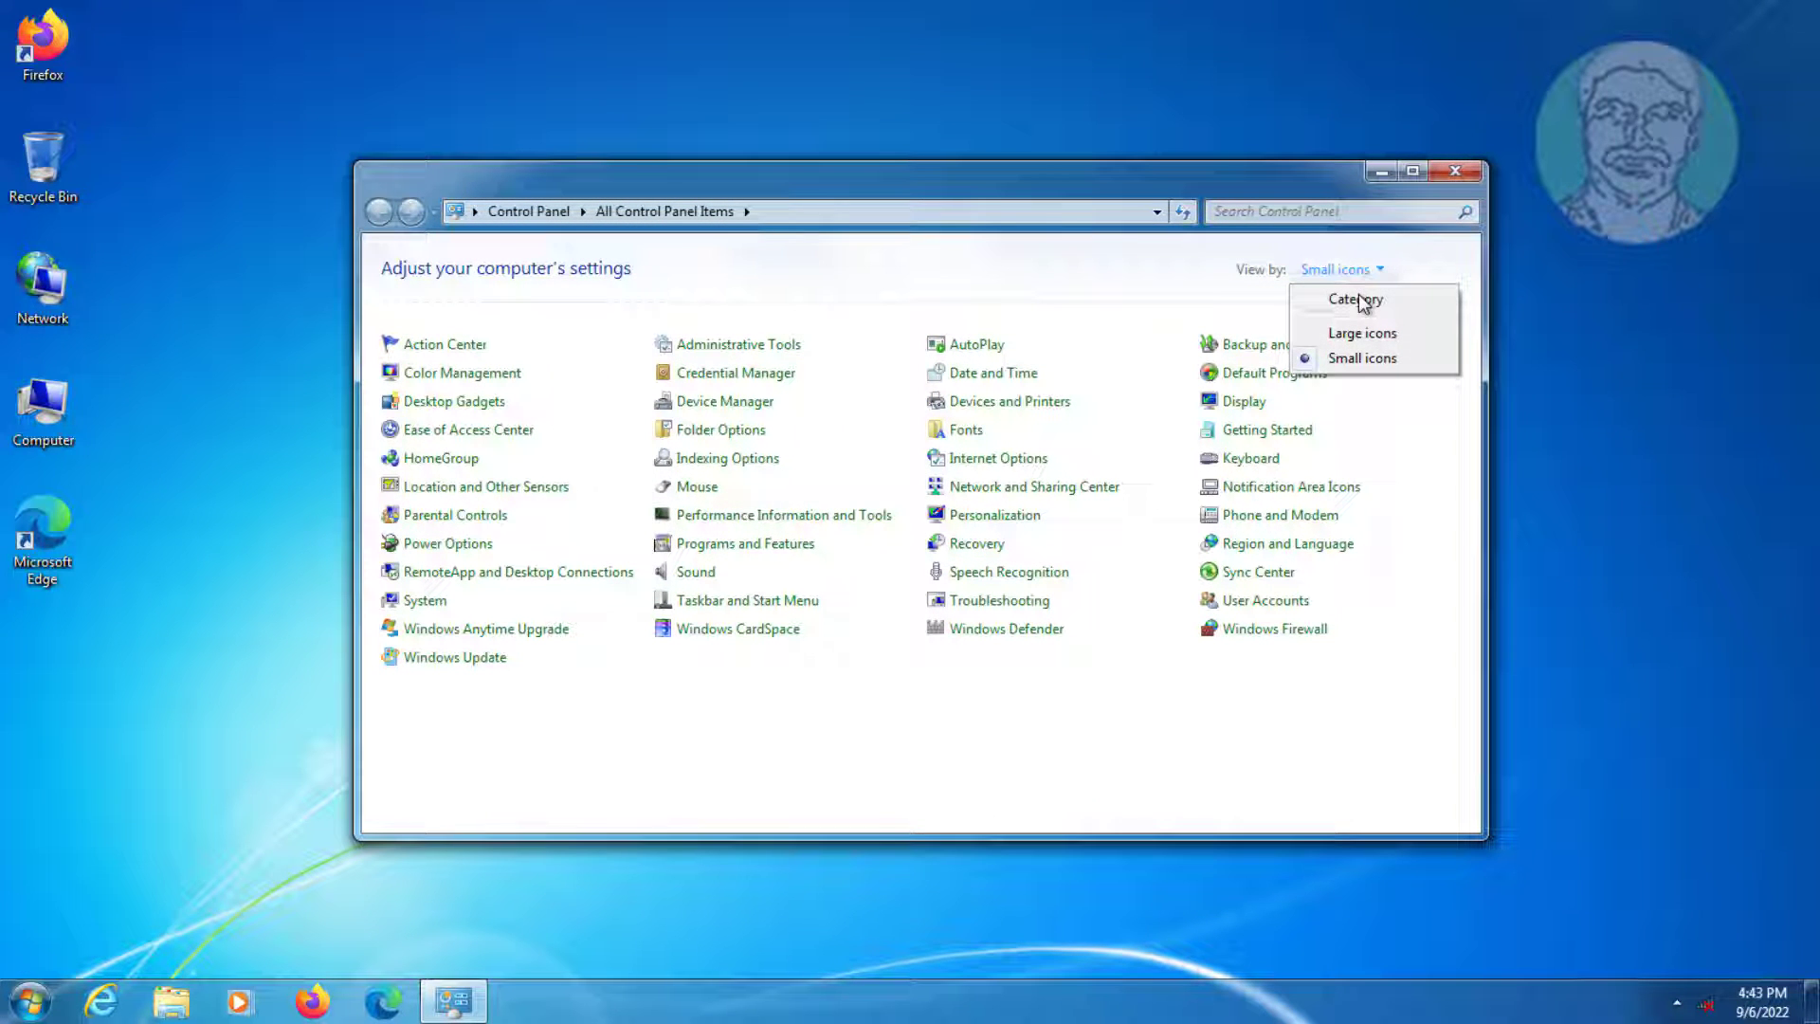
click(1360, 359)
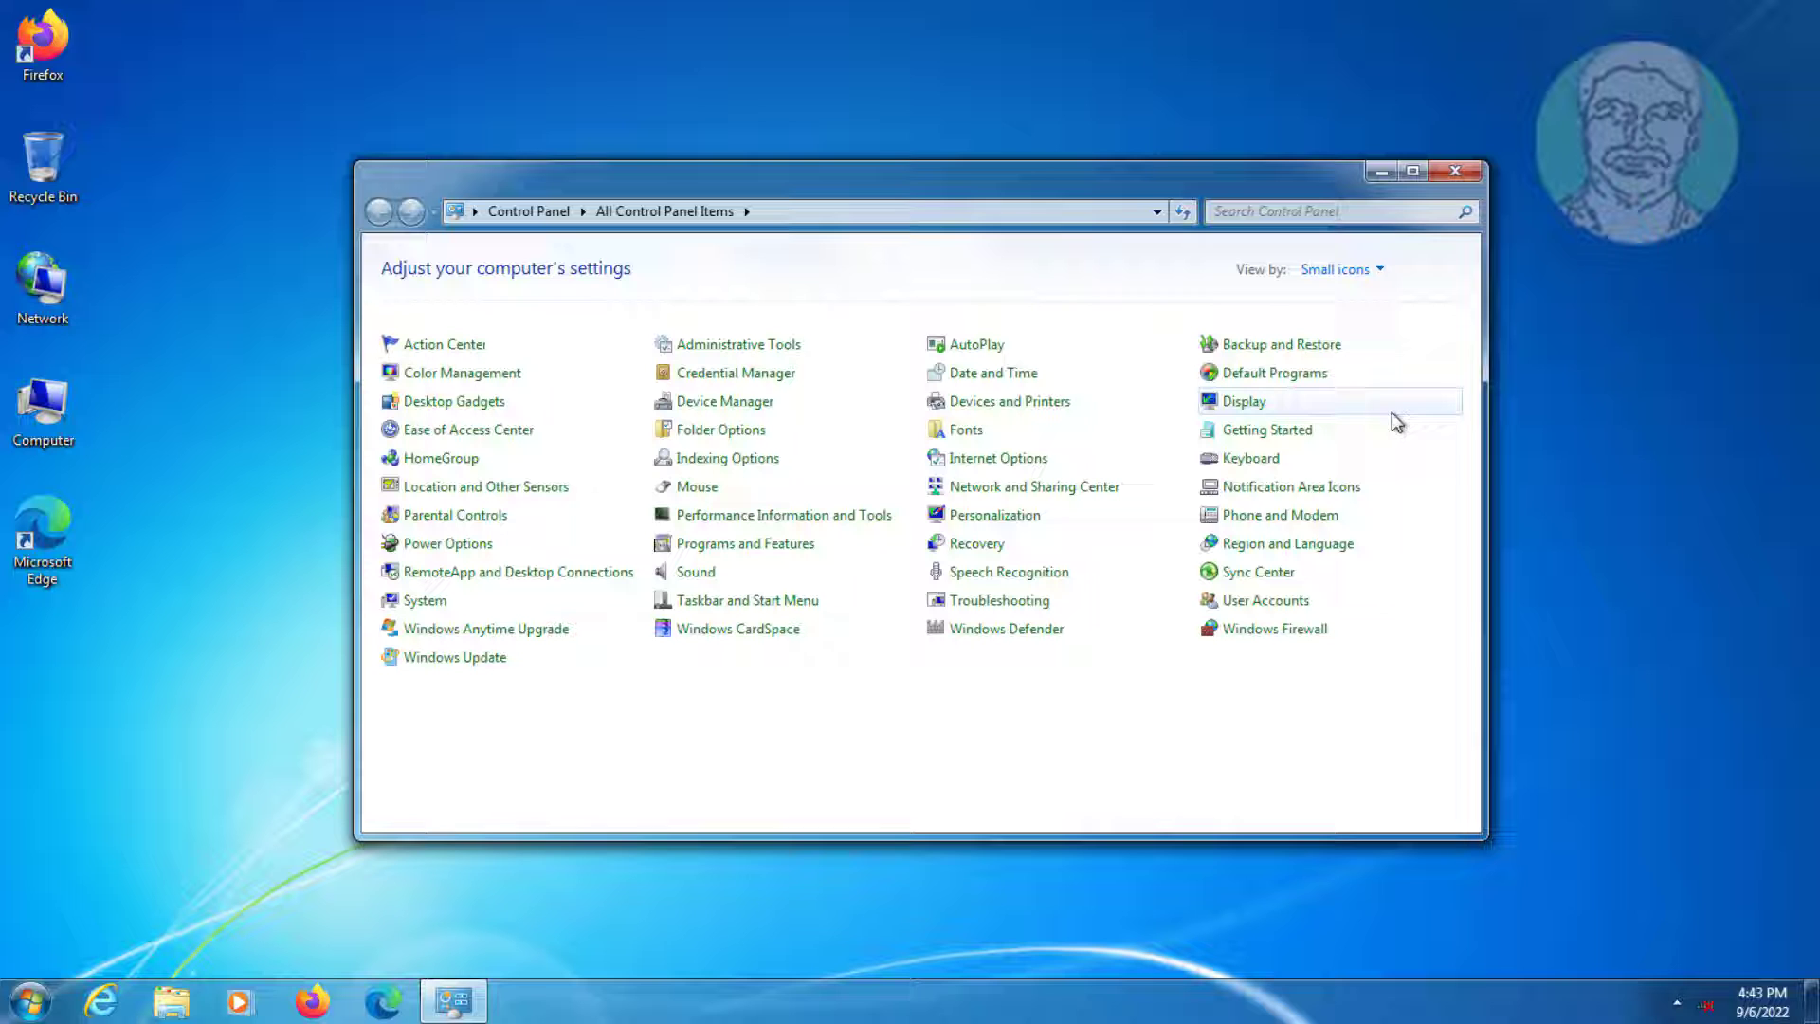
Reach adapter settings via Network and Sharing Center and select Wireless Network Connection
click(1028, 490)
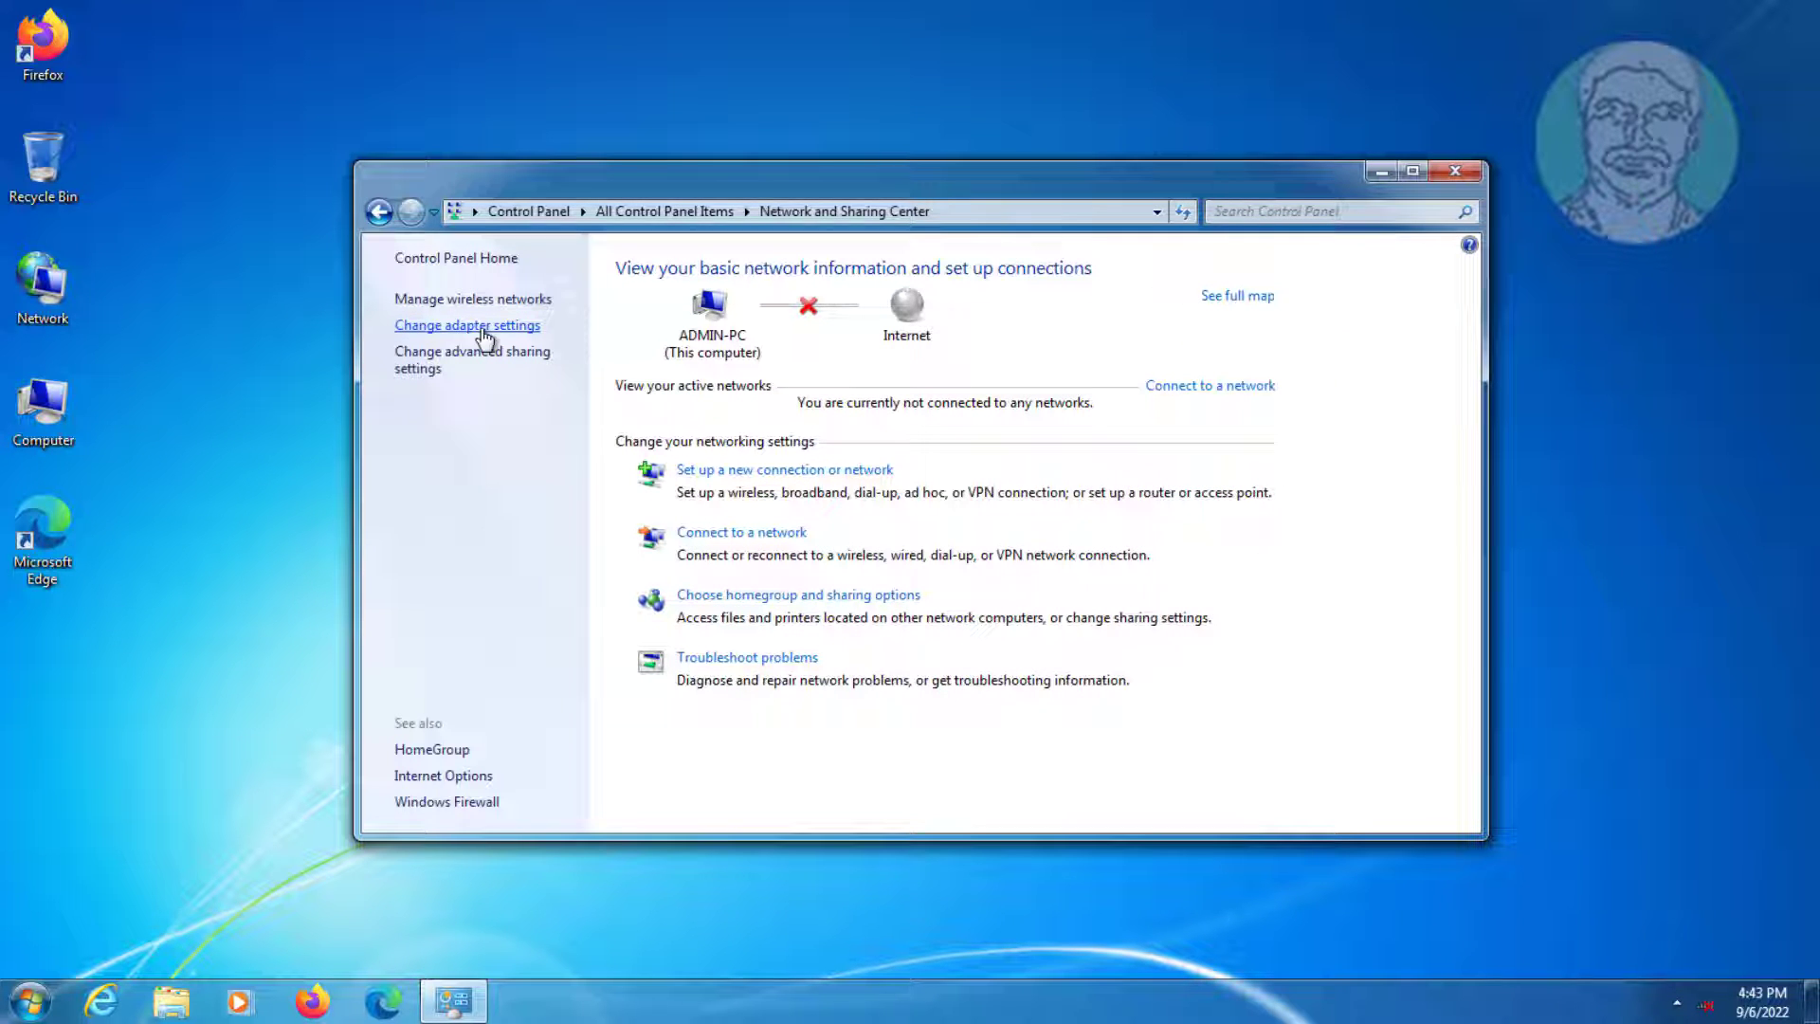
click(496, 333)
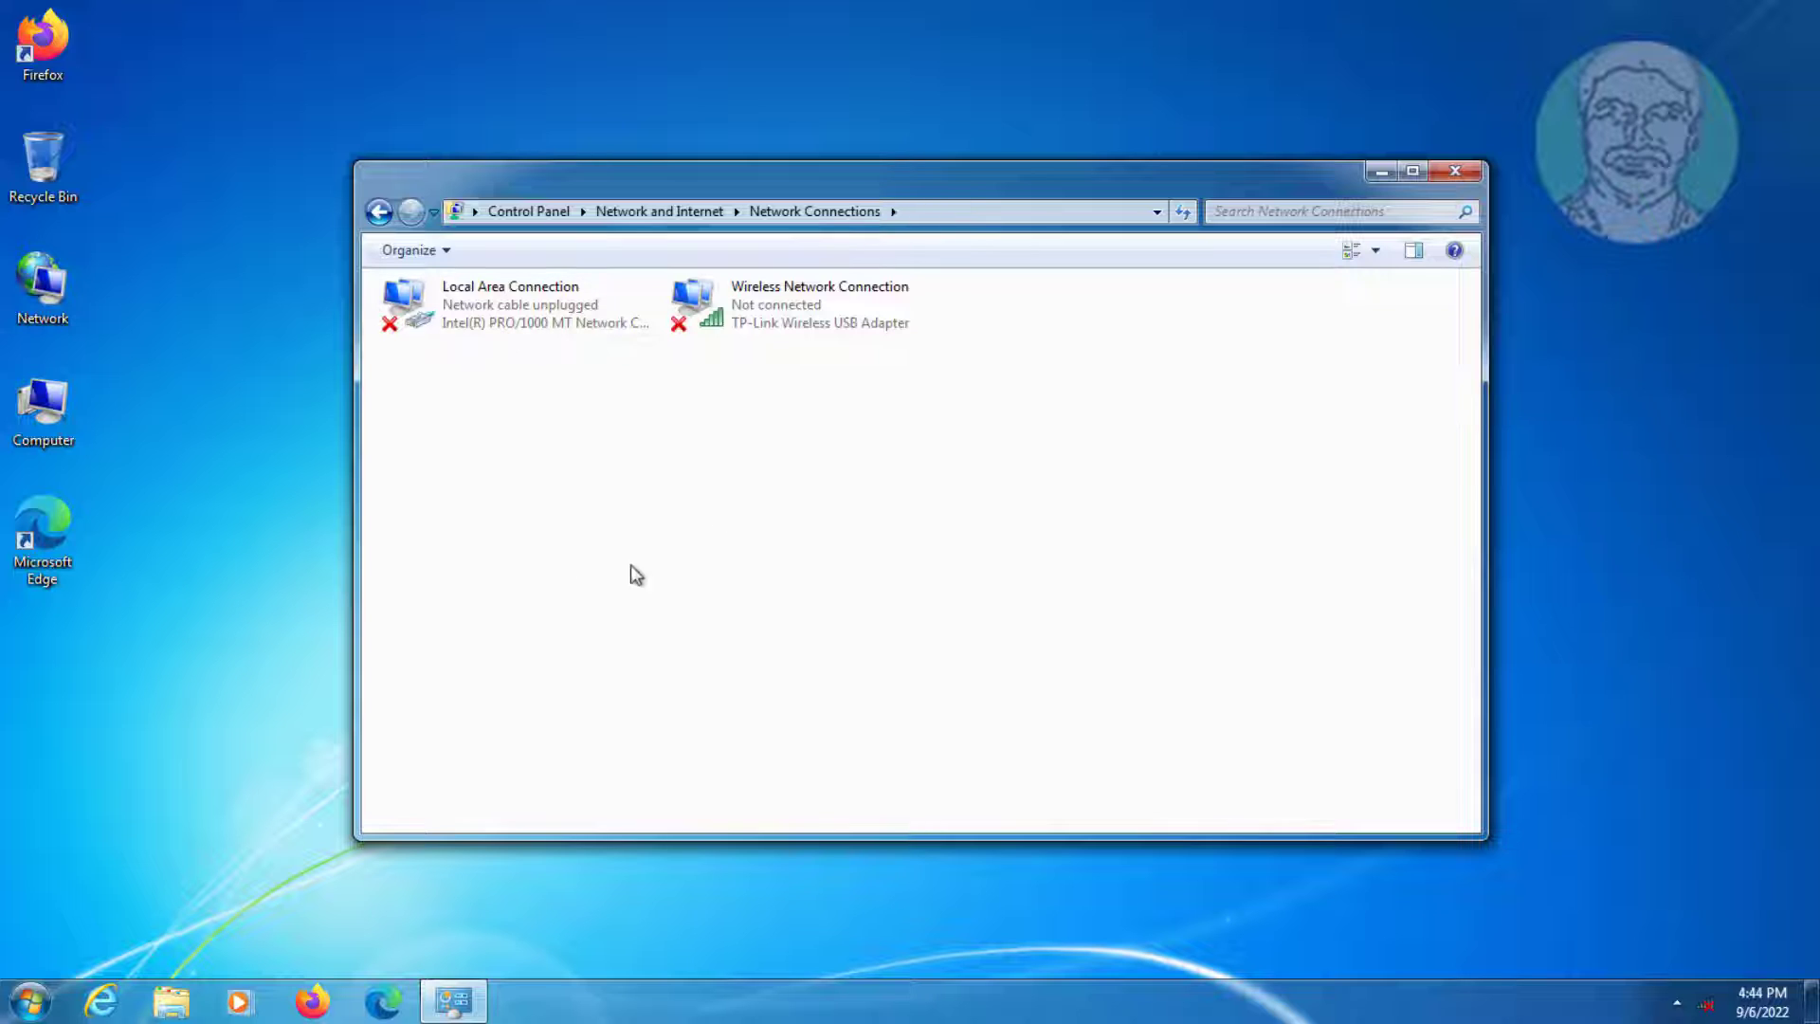
click(825, 311)
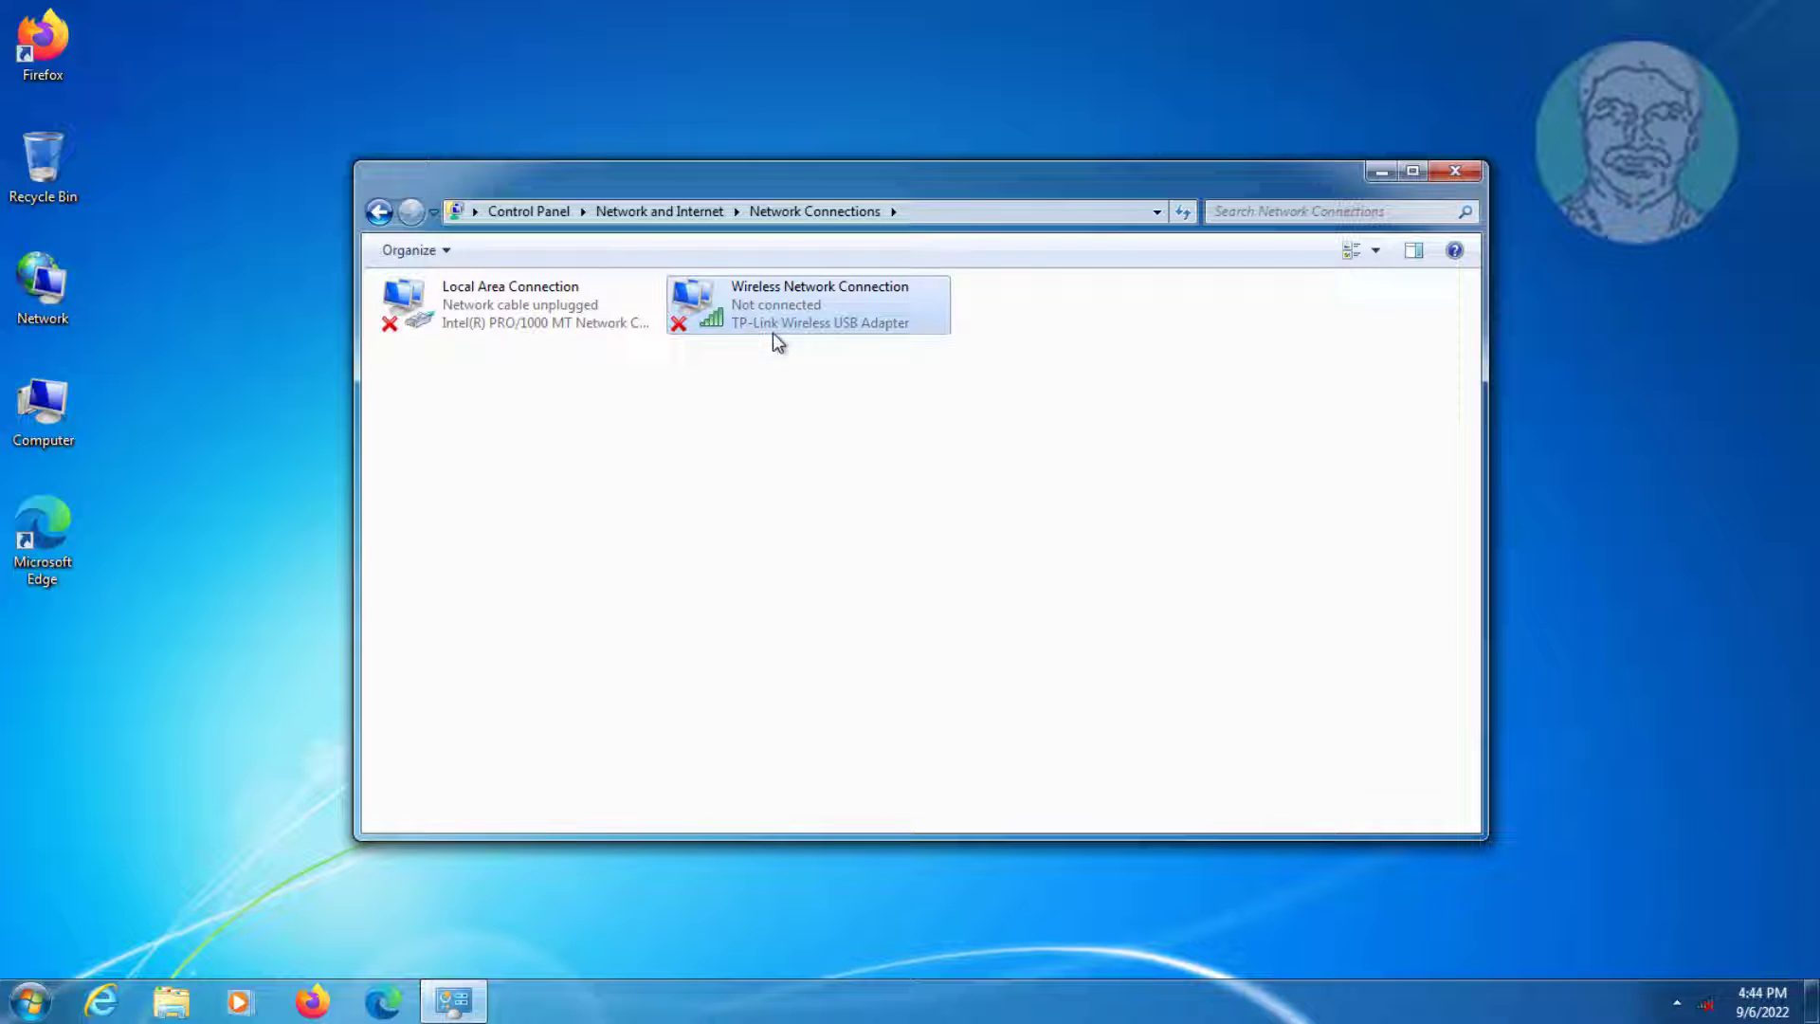
Disable the Wireless Network Connection adapter, approving the UAC prompt
right_click(853, 312)
click(912, 329)
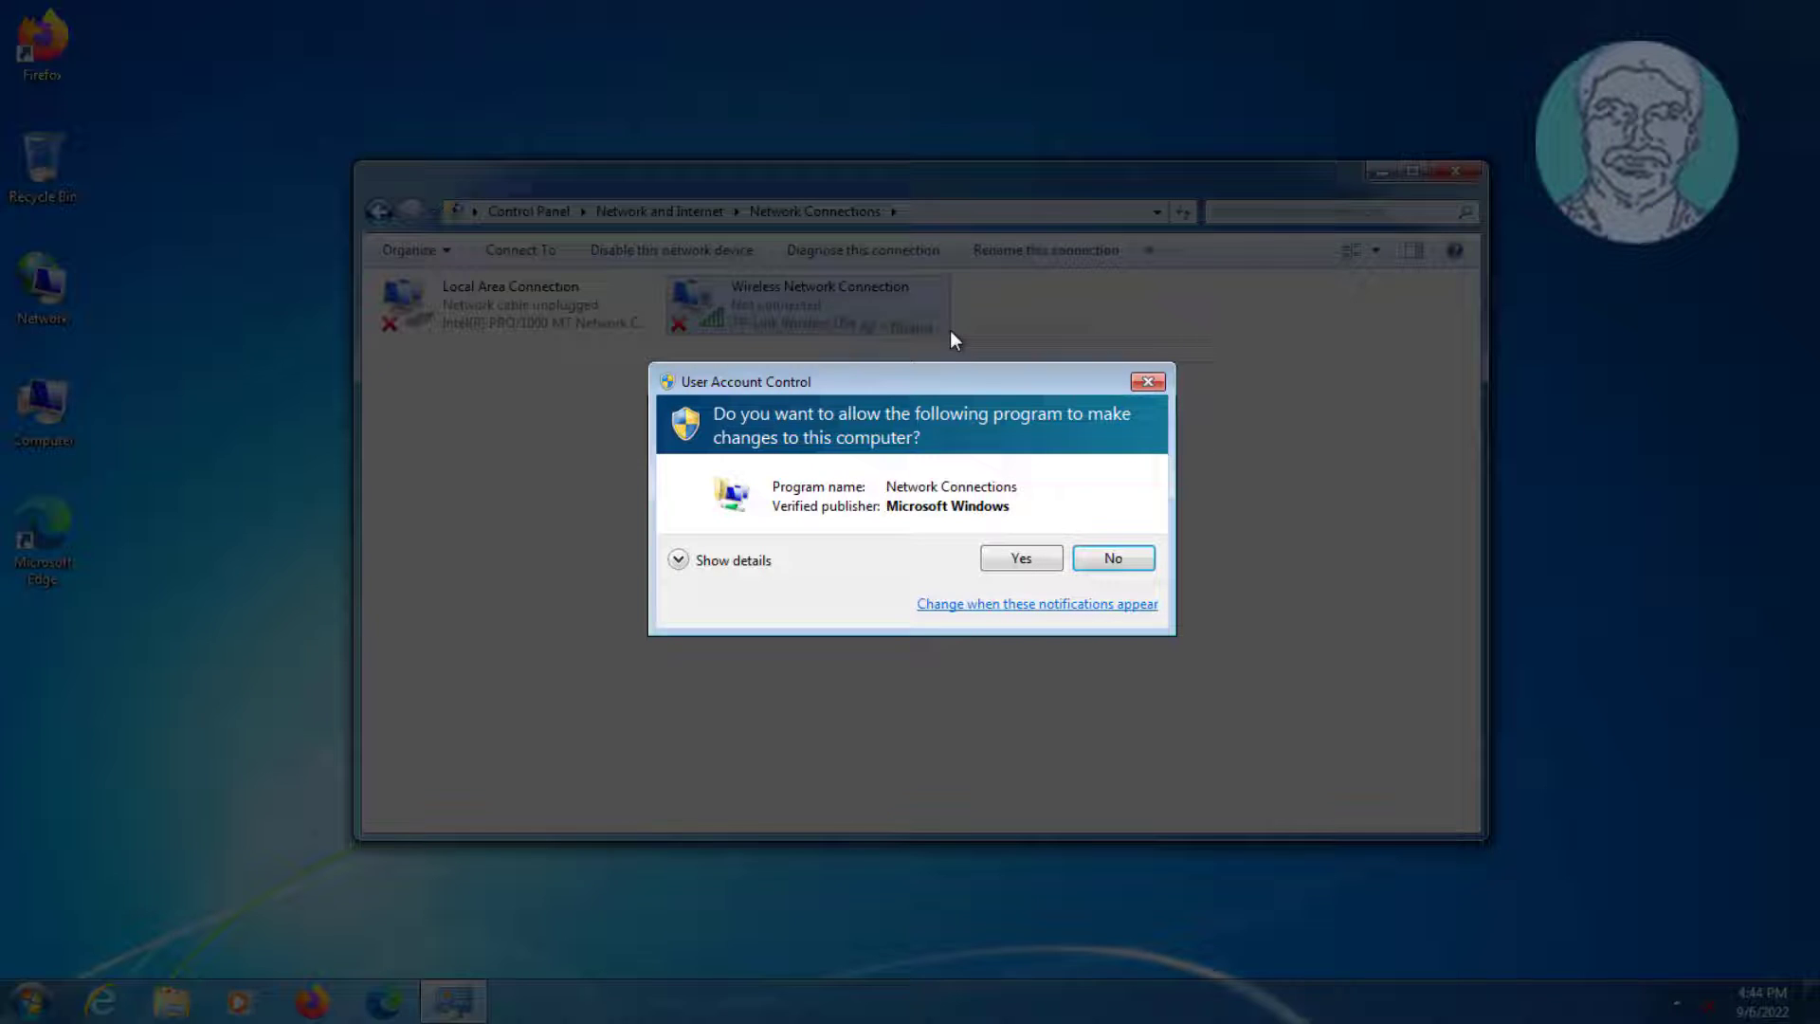
click(1020, 558)
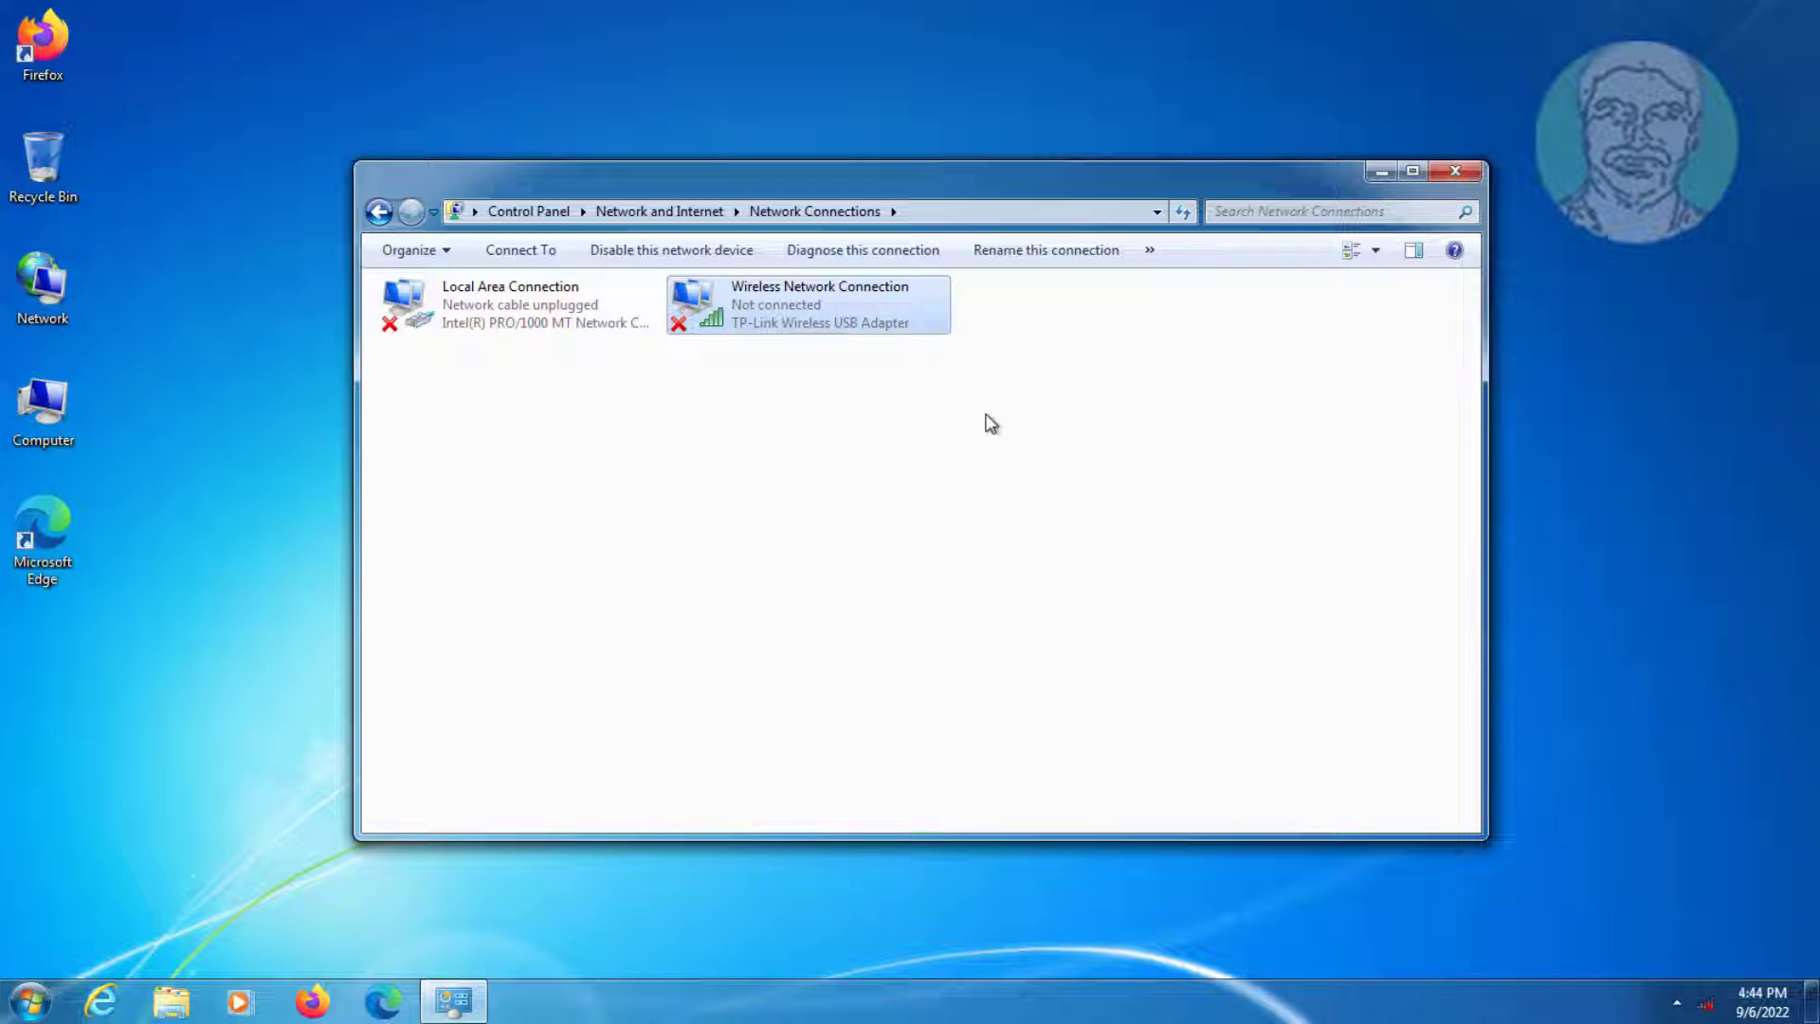
Re-enable the Wireless Network Connection adapter, approving the UAC prompt
right_click(846, 314)
click(897, 314)
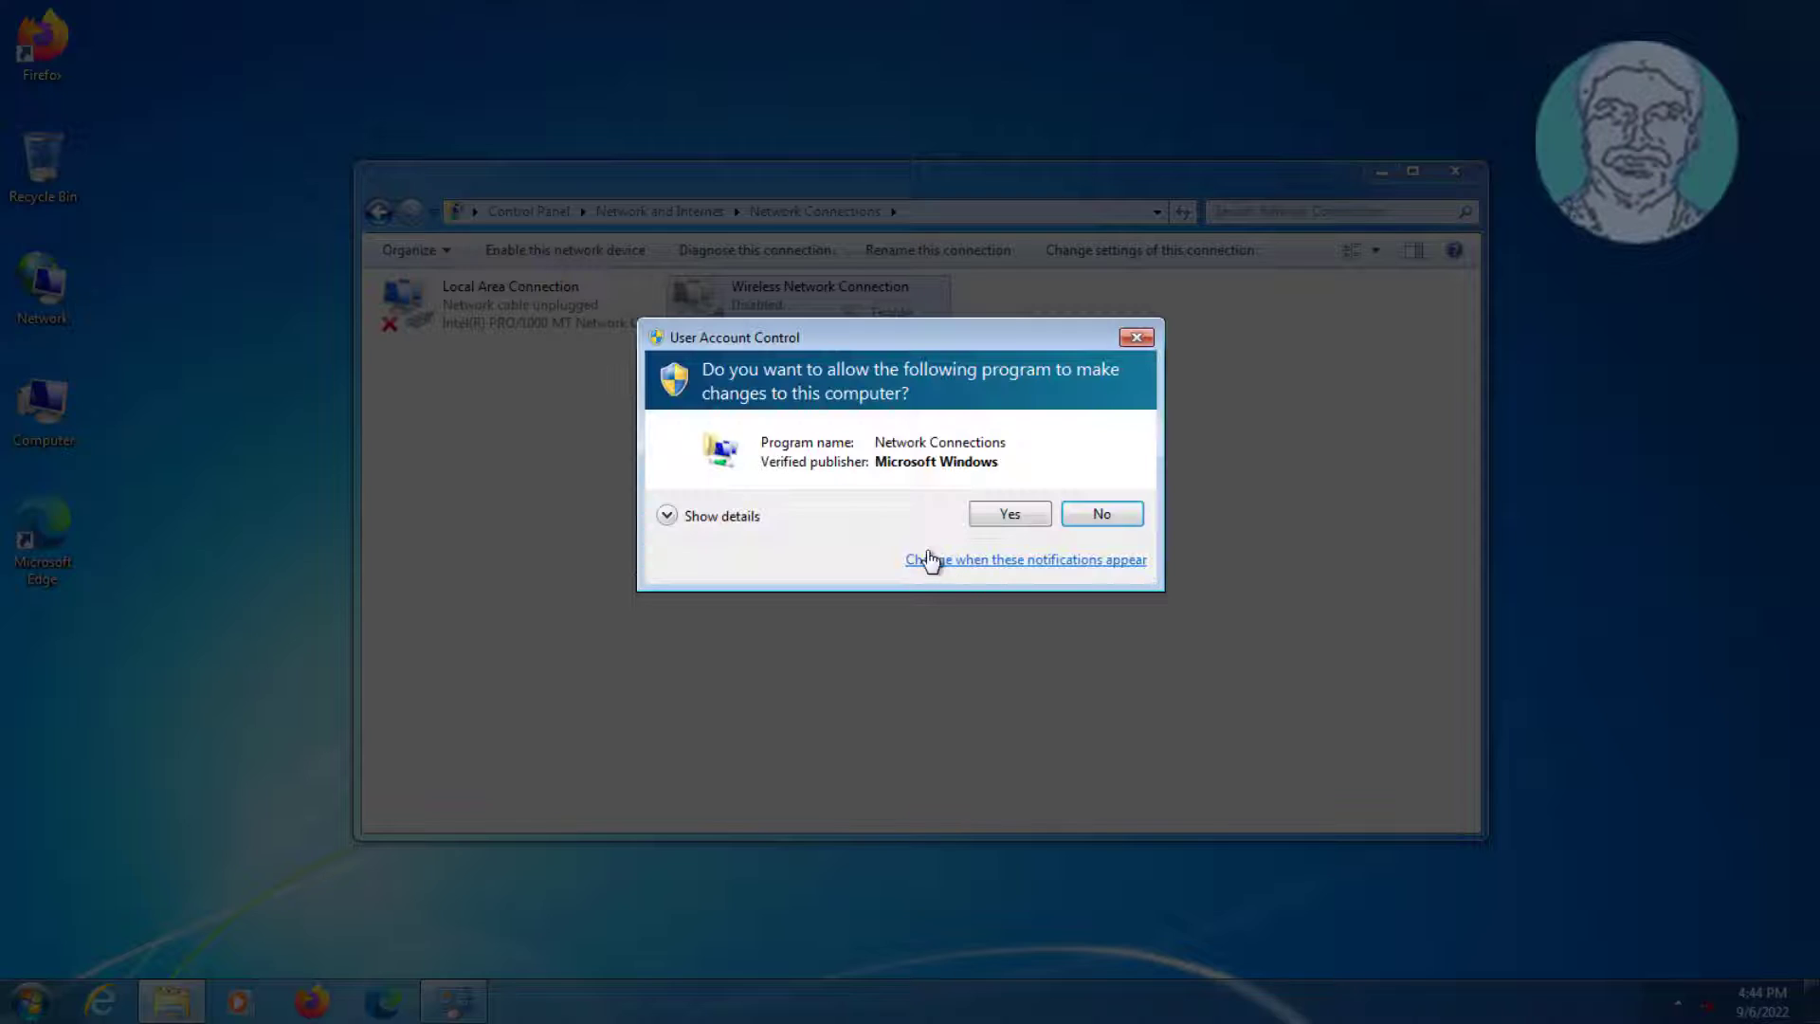
click(987, 525)
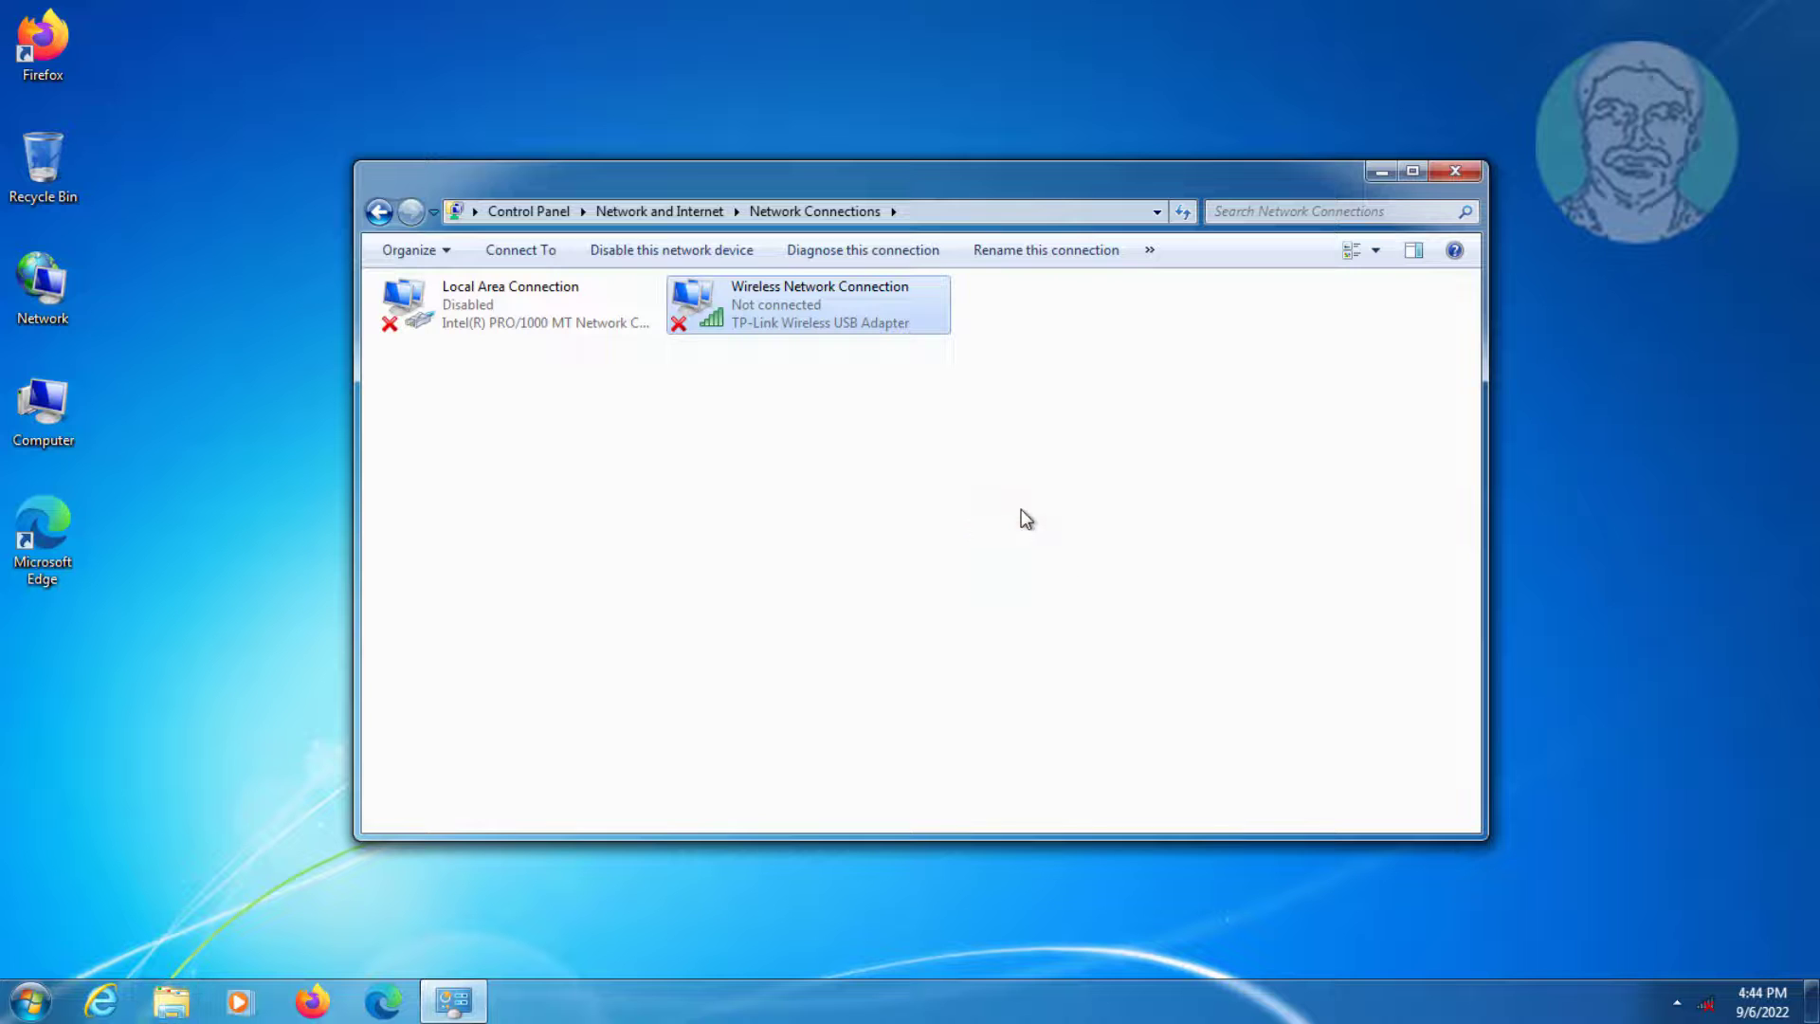
Check the wireless adapter's available-networks list, then close Network Connections
right_click(864, 321)
click(946, 356)
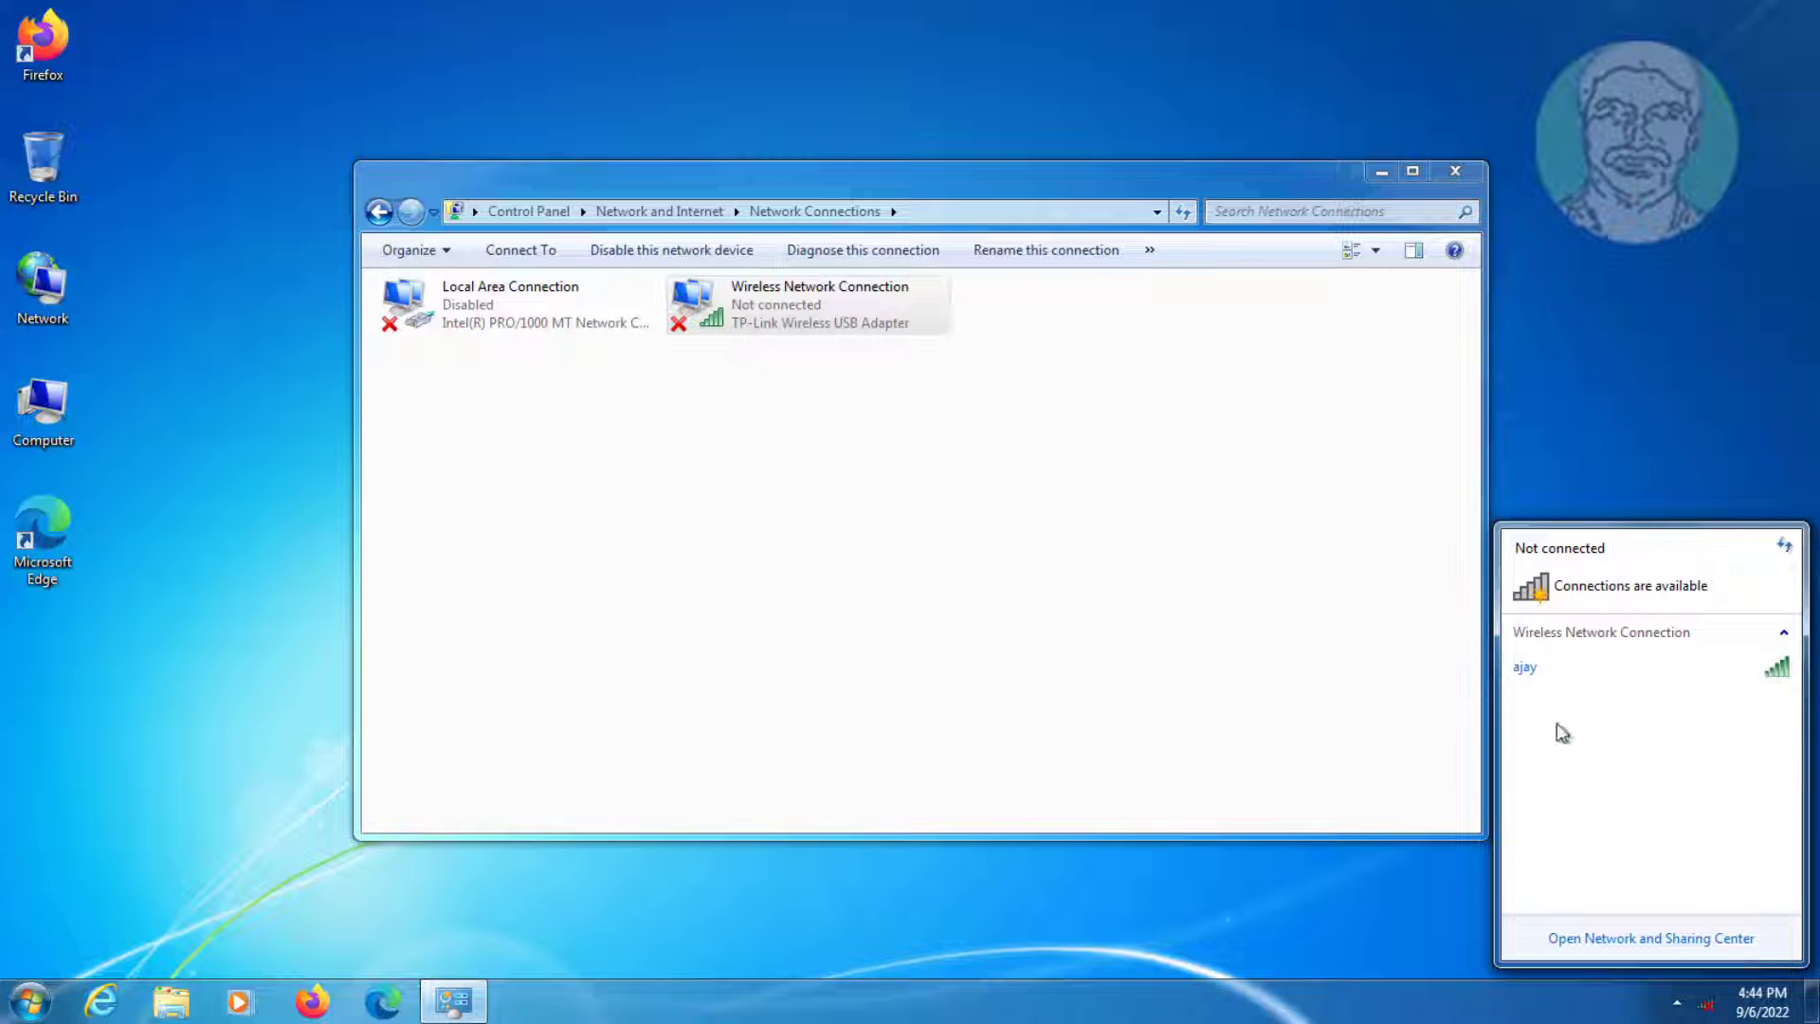
click(1602, 281)
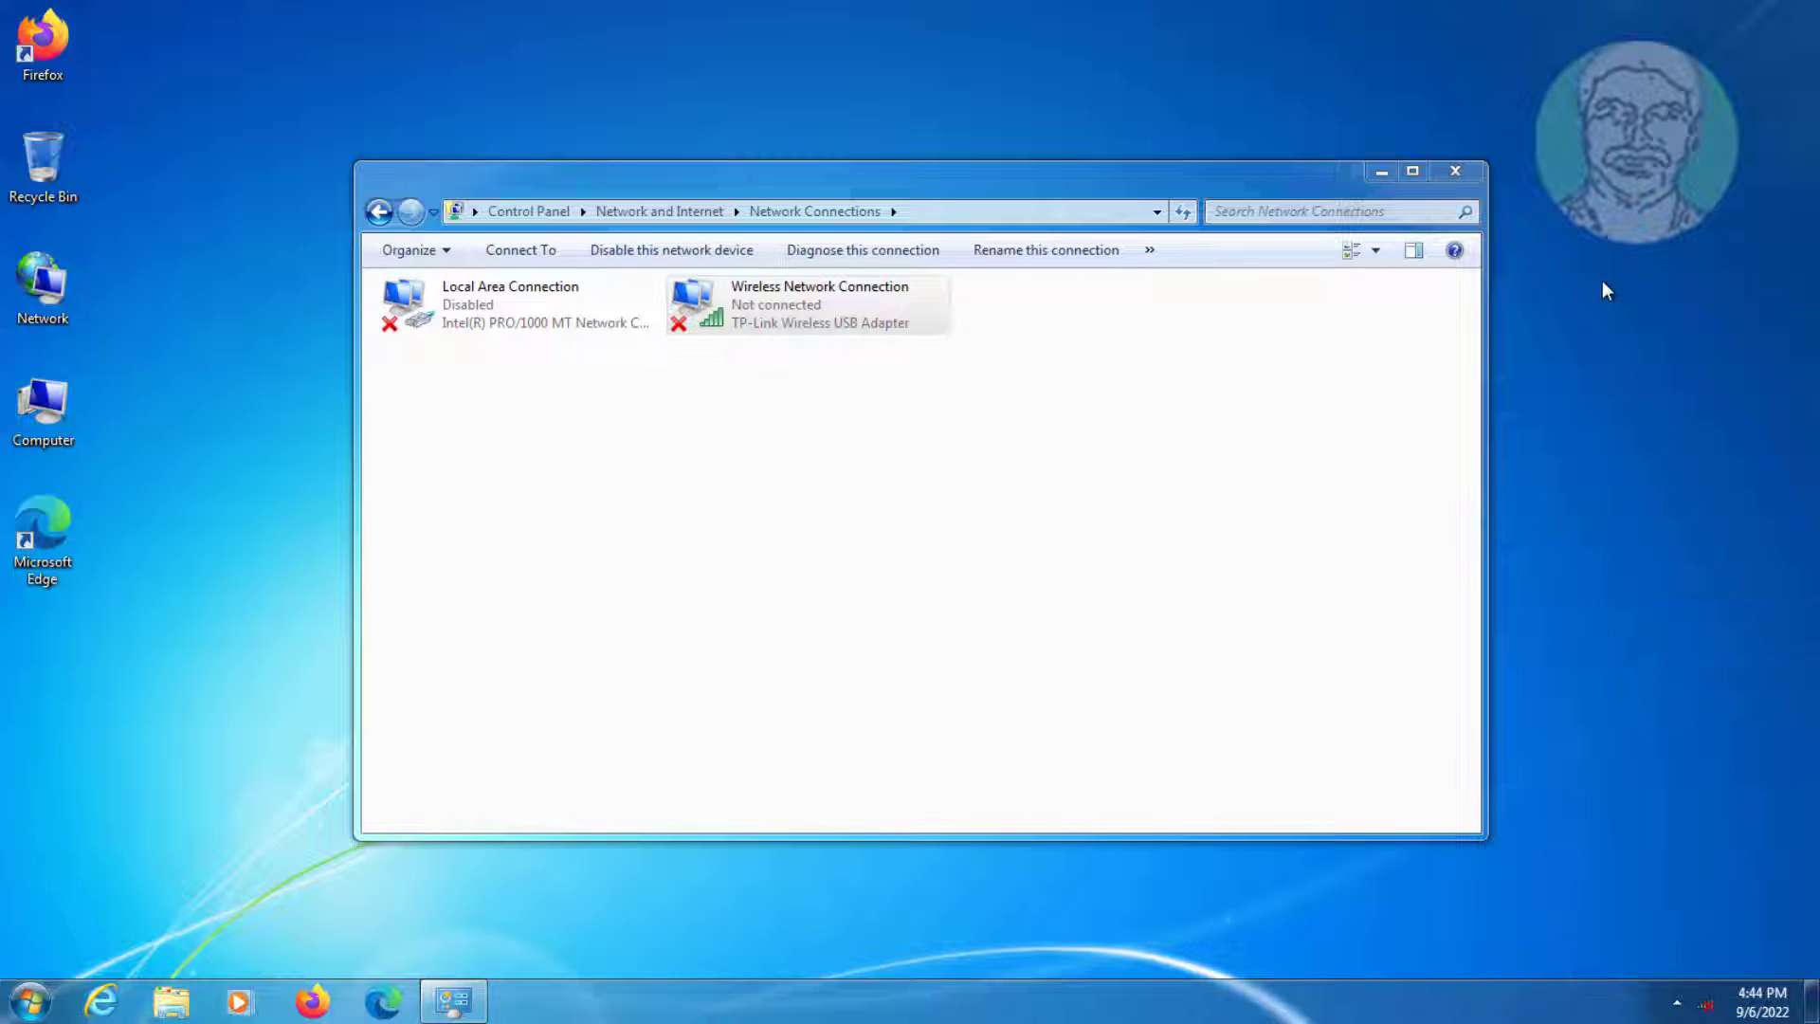
click(1454, 172)
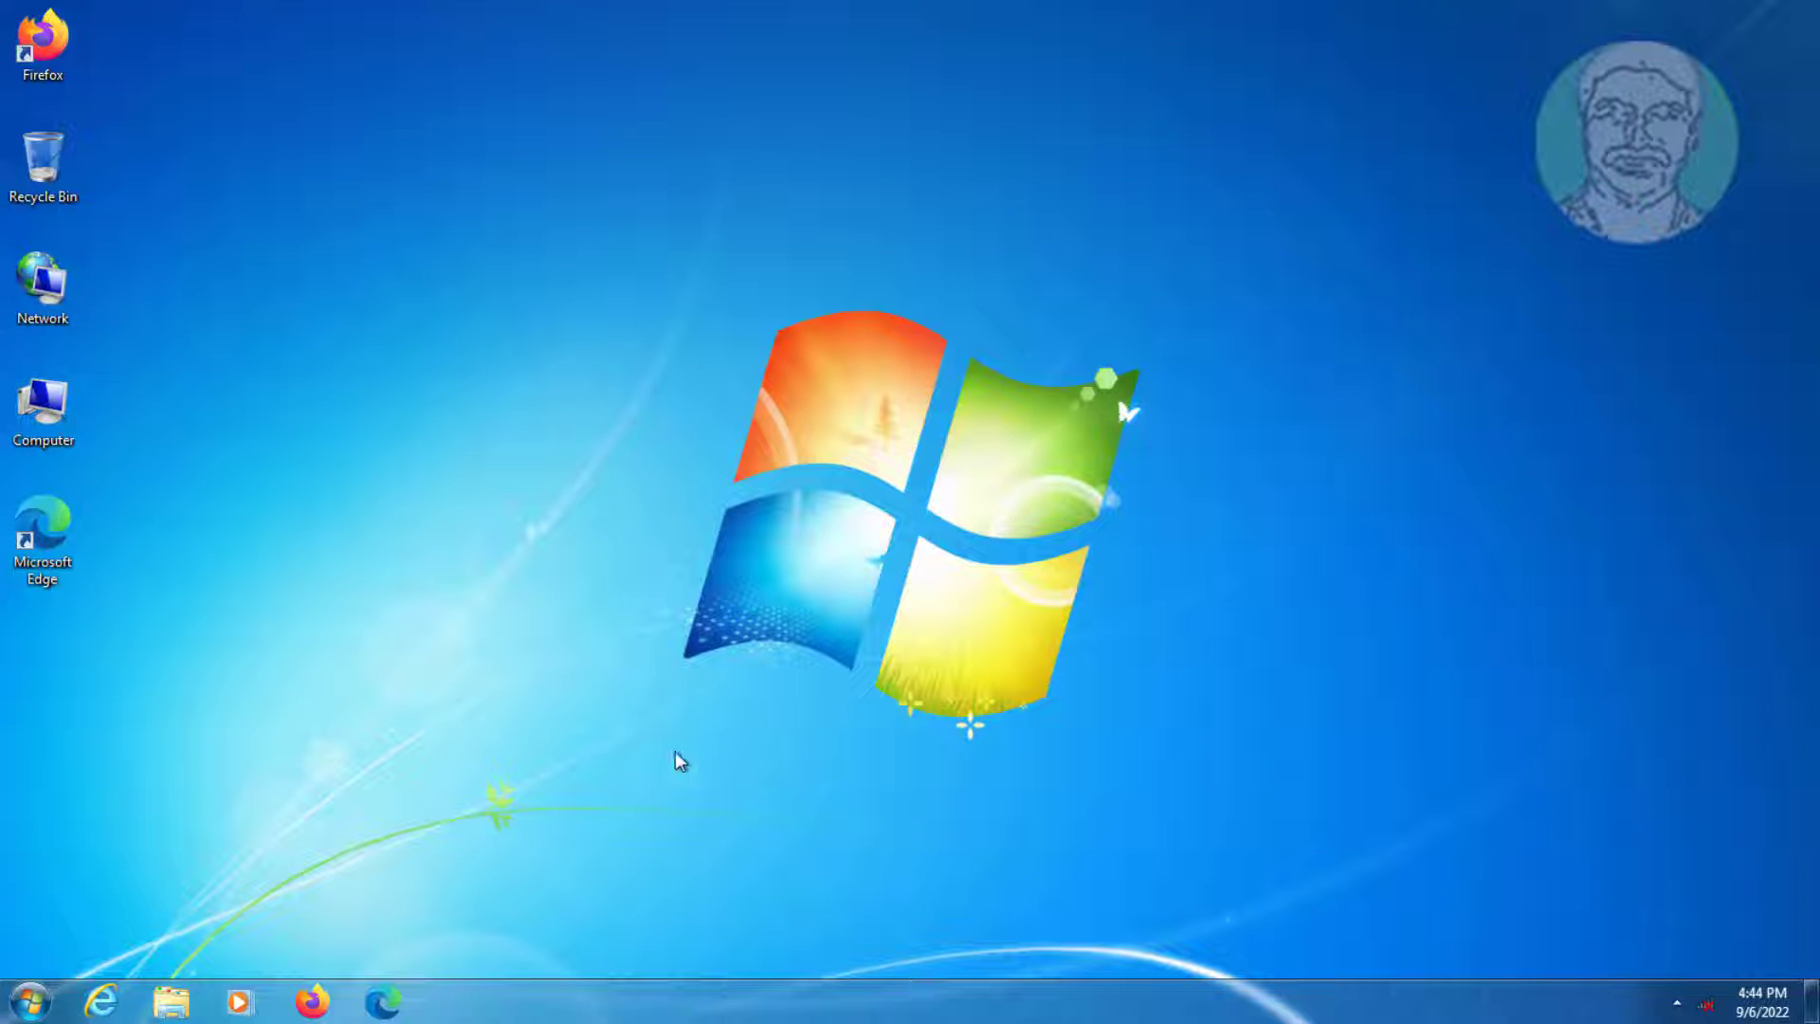
Run cmd as administrator from the Start menu search, approving the UAC prompt
click(29, 1002)
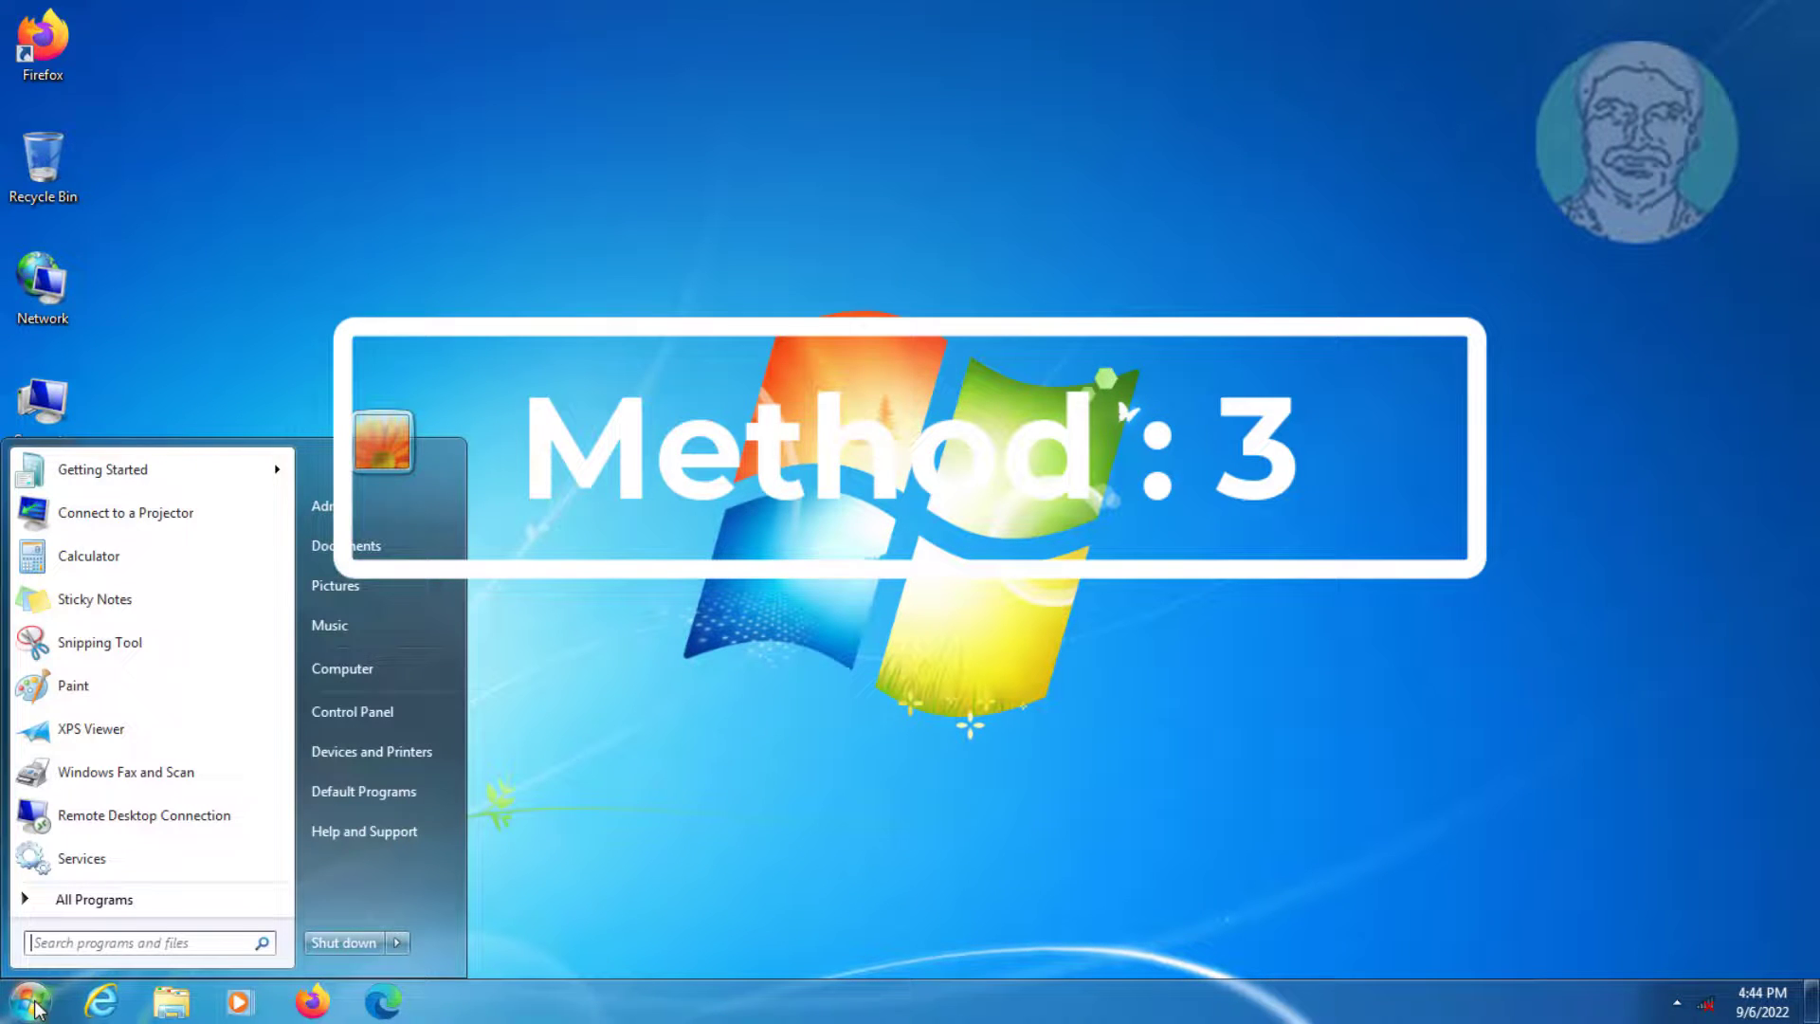
text(cmd)
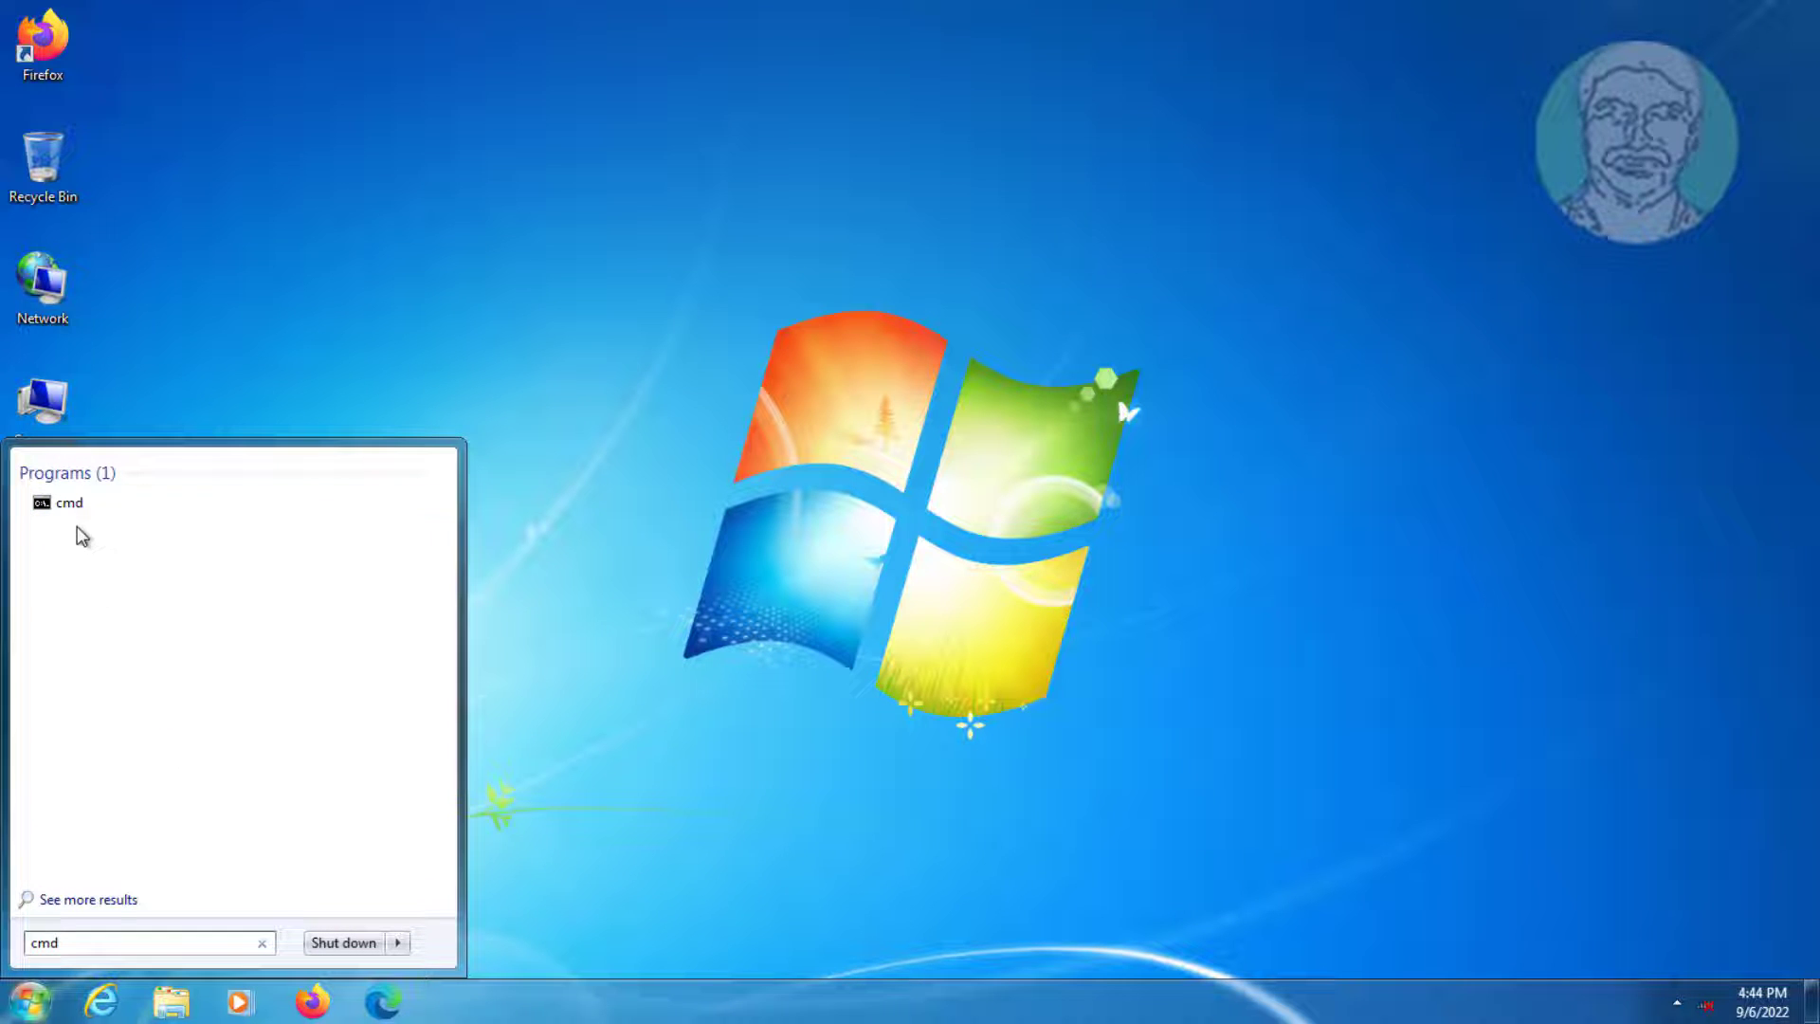
right_click(71, 506)
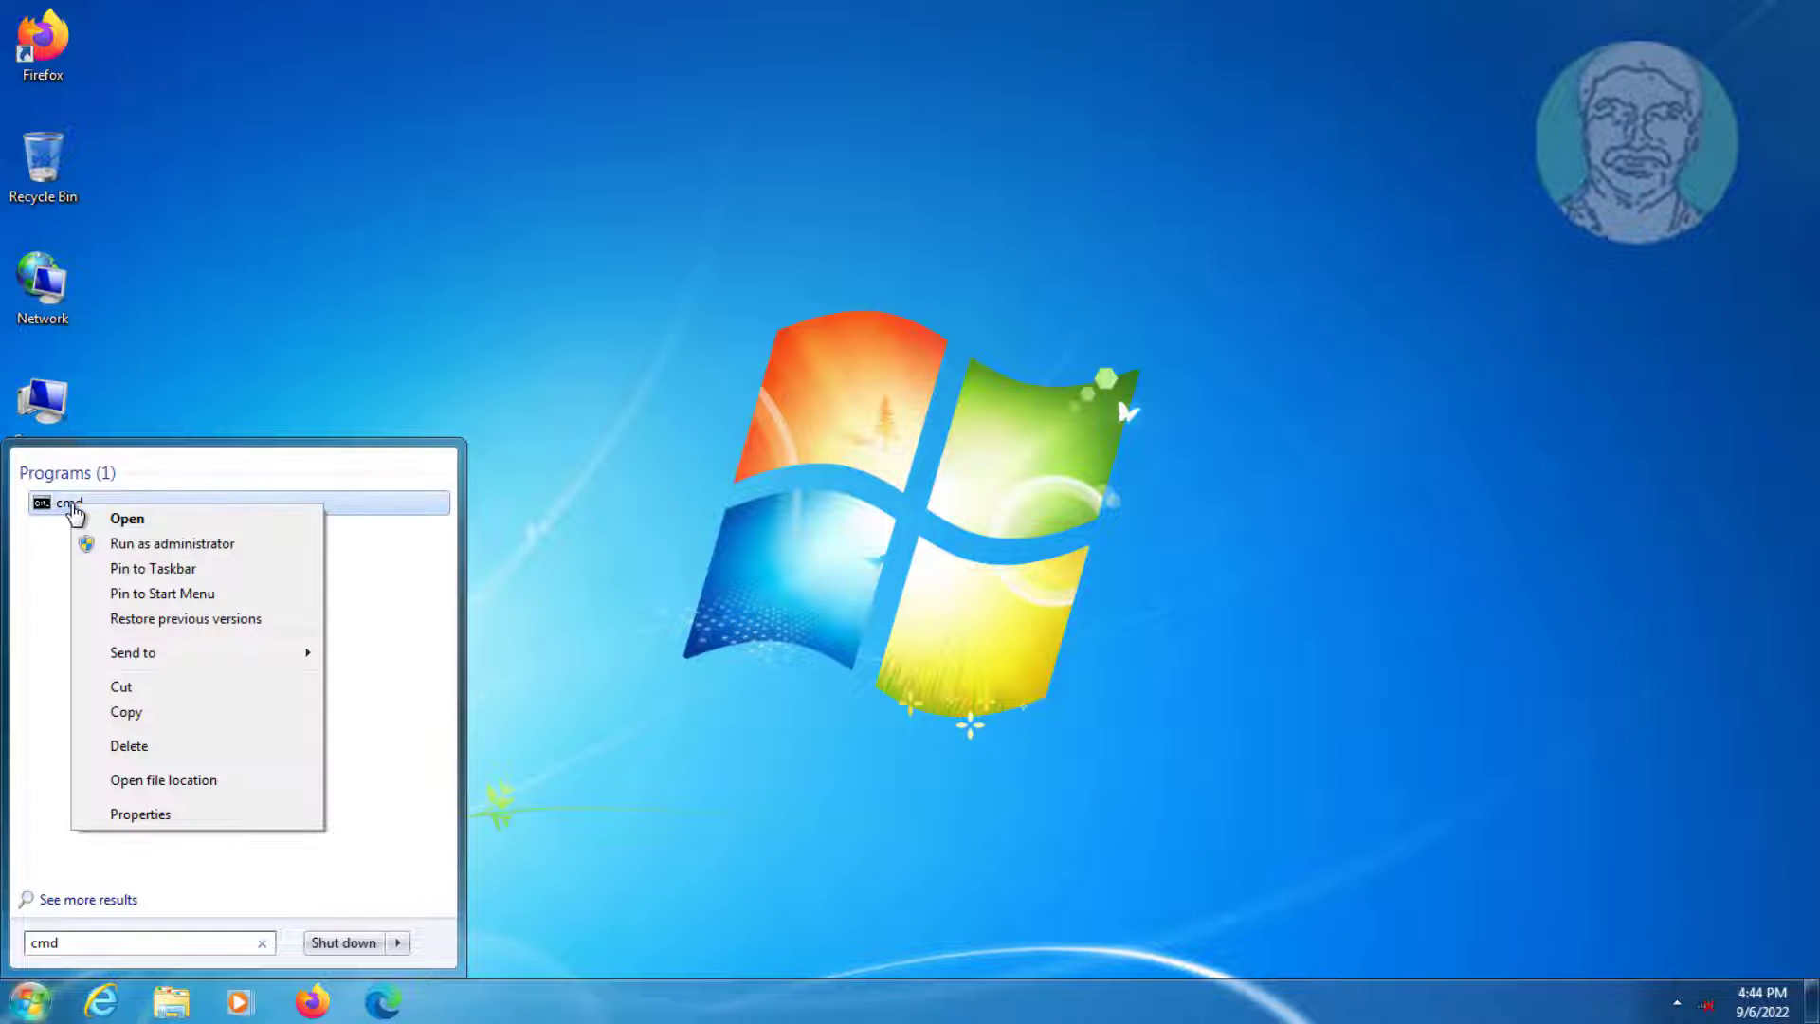
click(170, 543)
click(373, 685)
text(net)
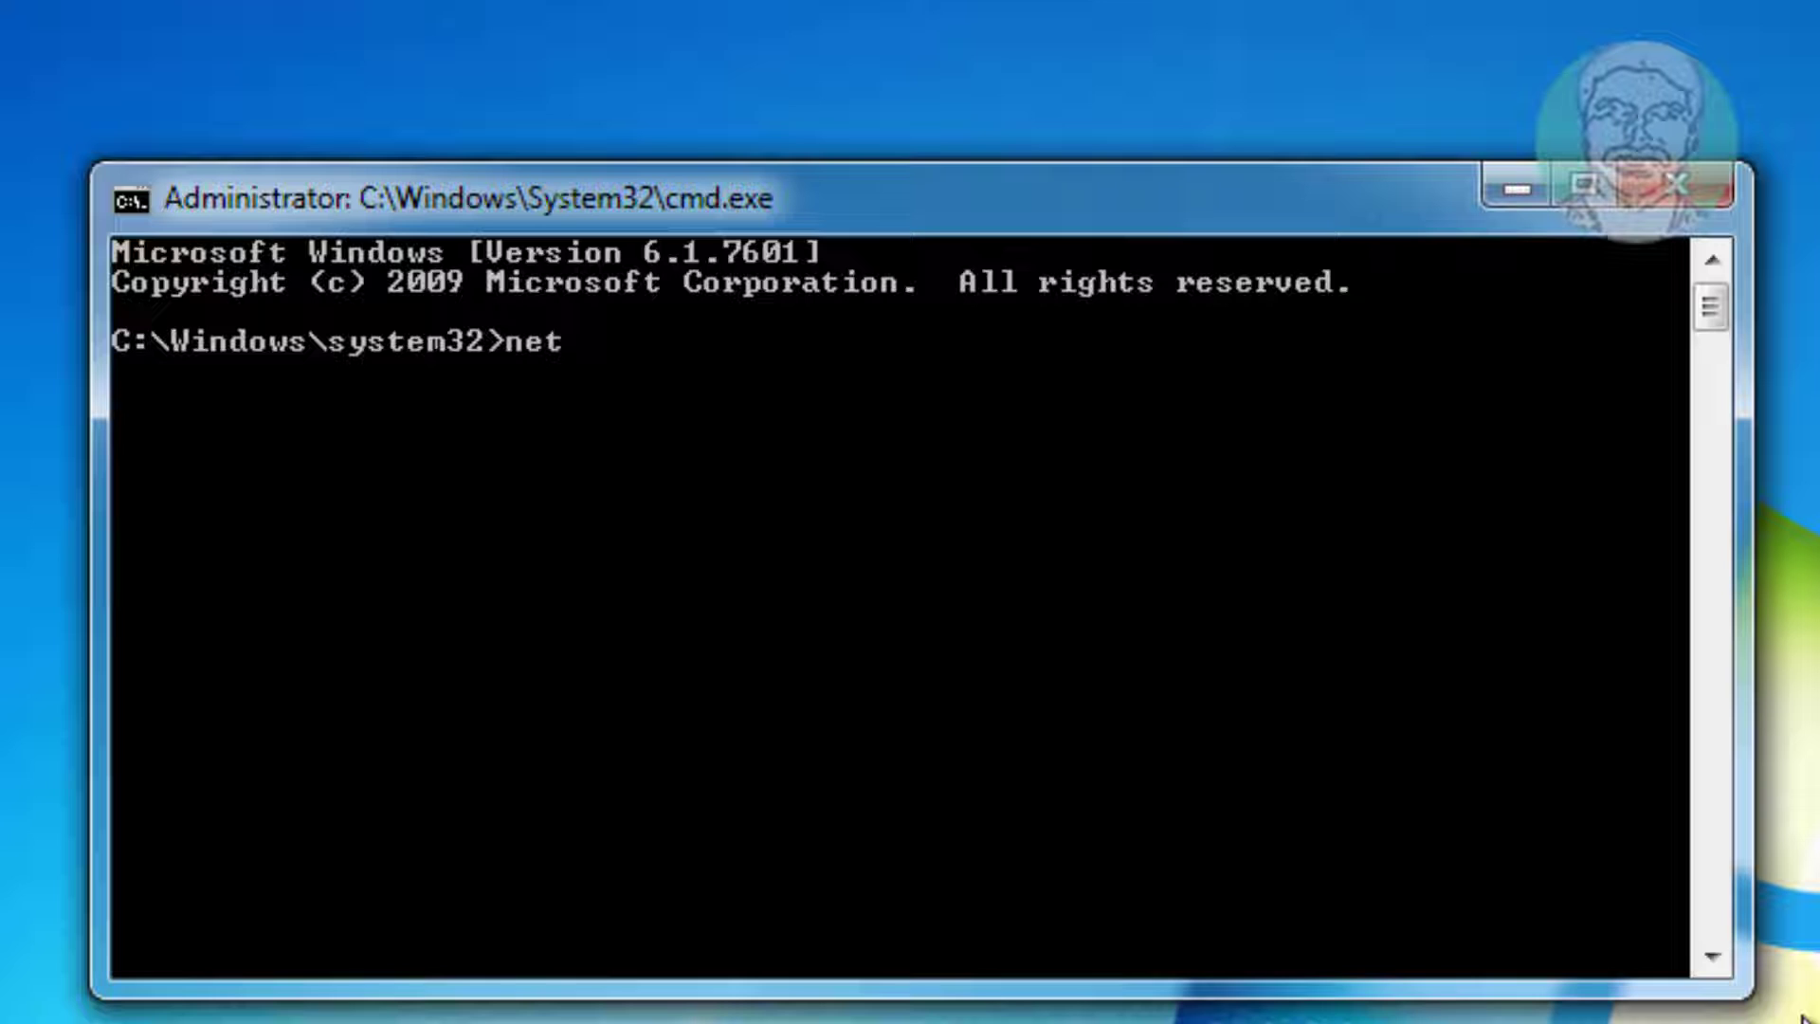
text(sh int )
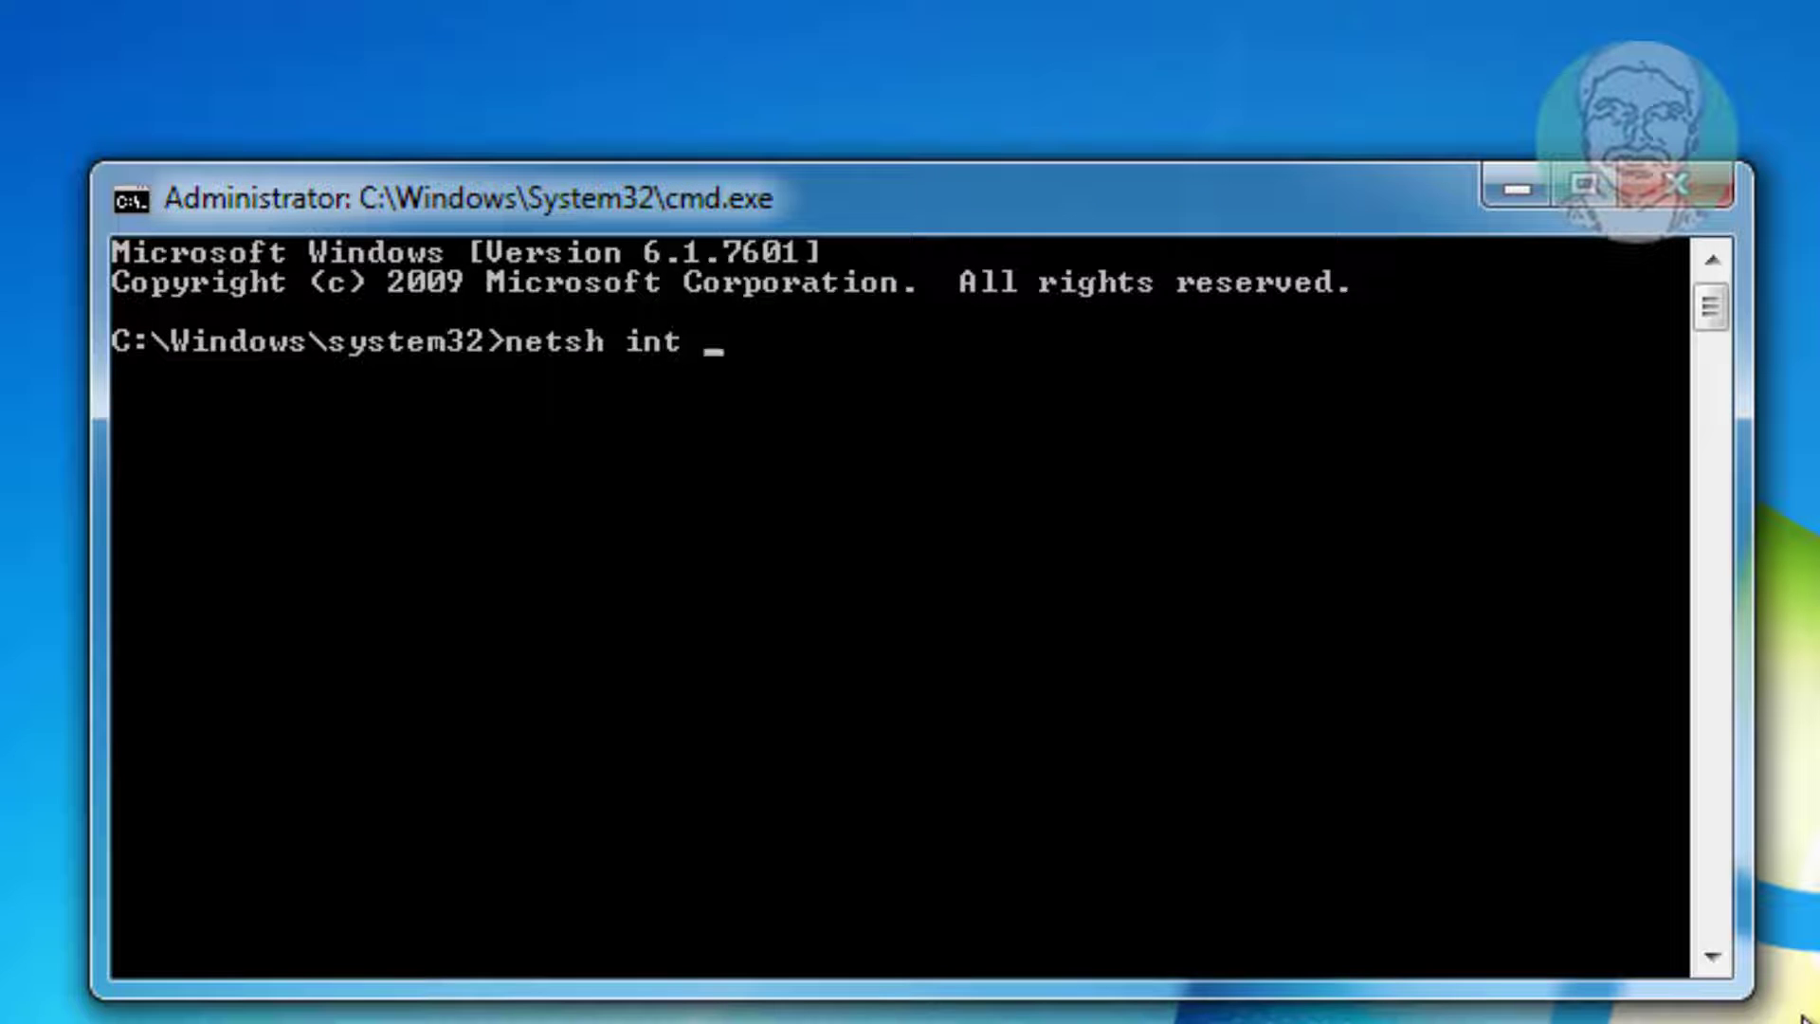
text(ip reset)
Run 'netsh int ip reset' and then 'netsh winsock reset'
key(Return)
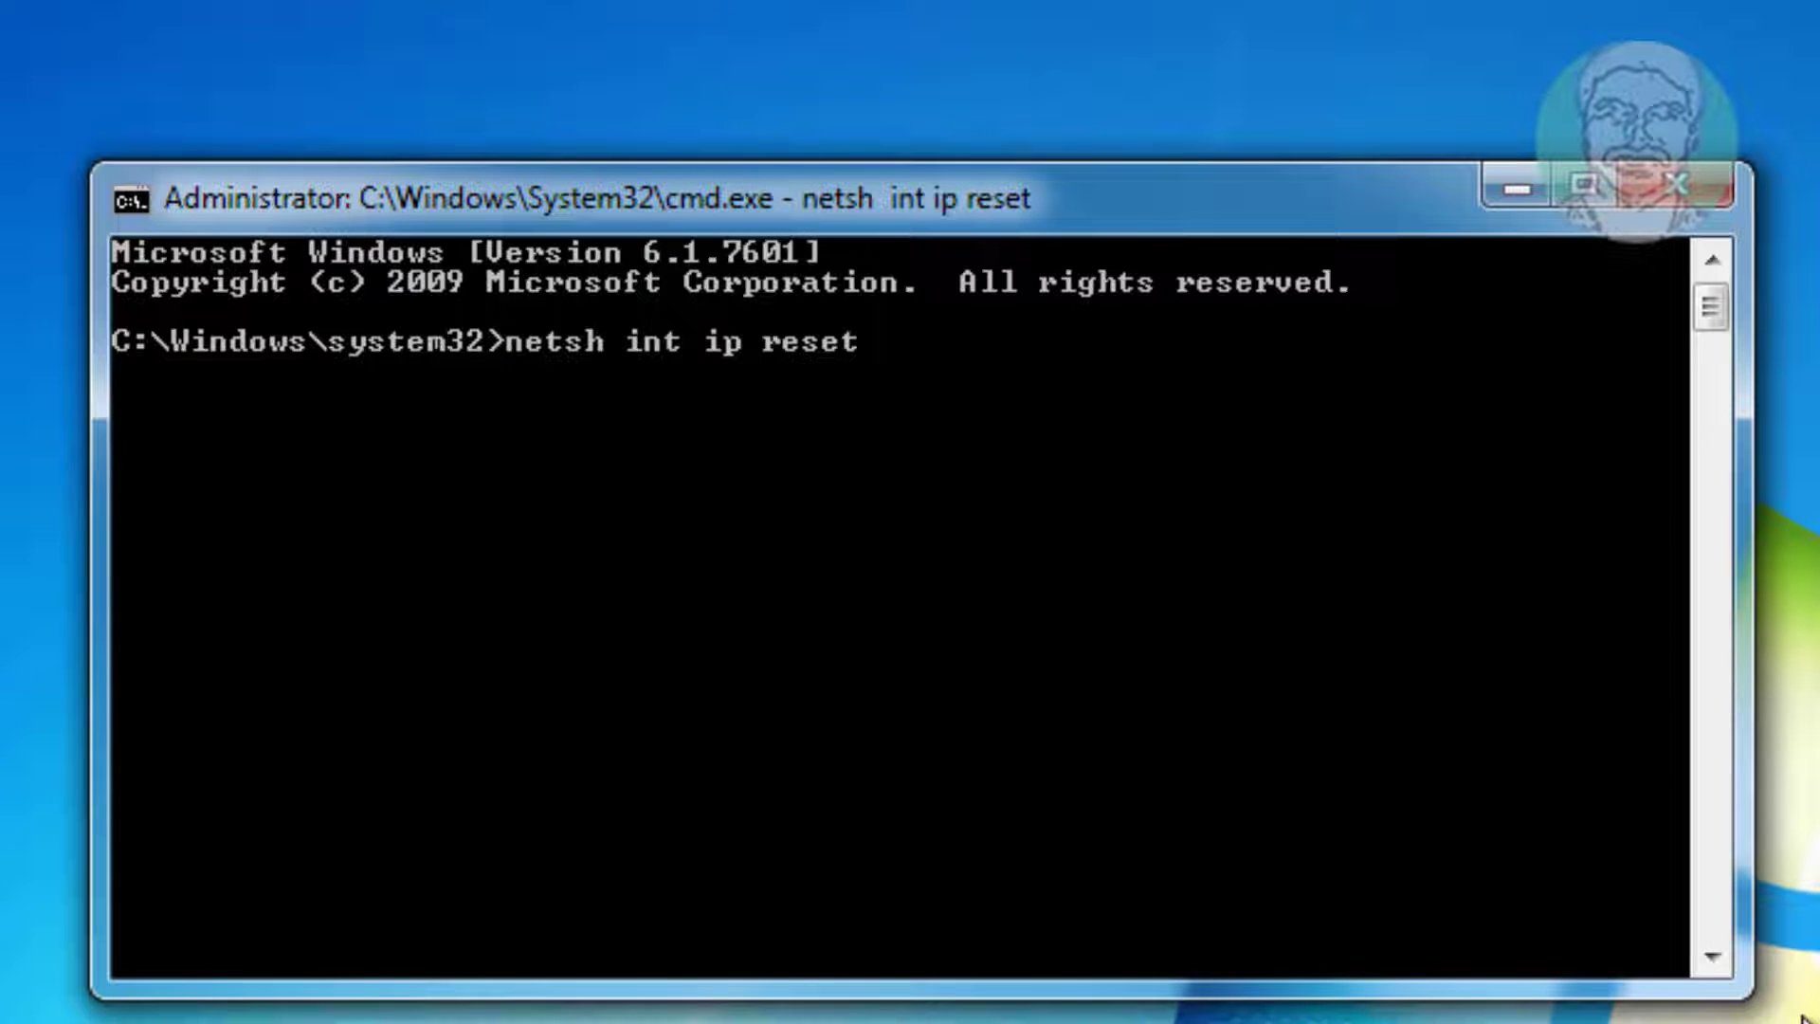
text(ne)
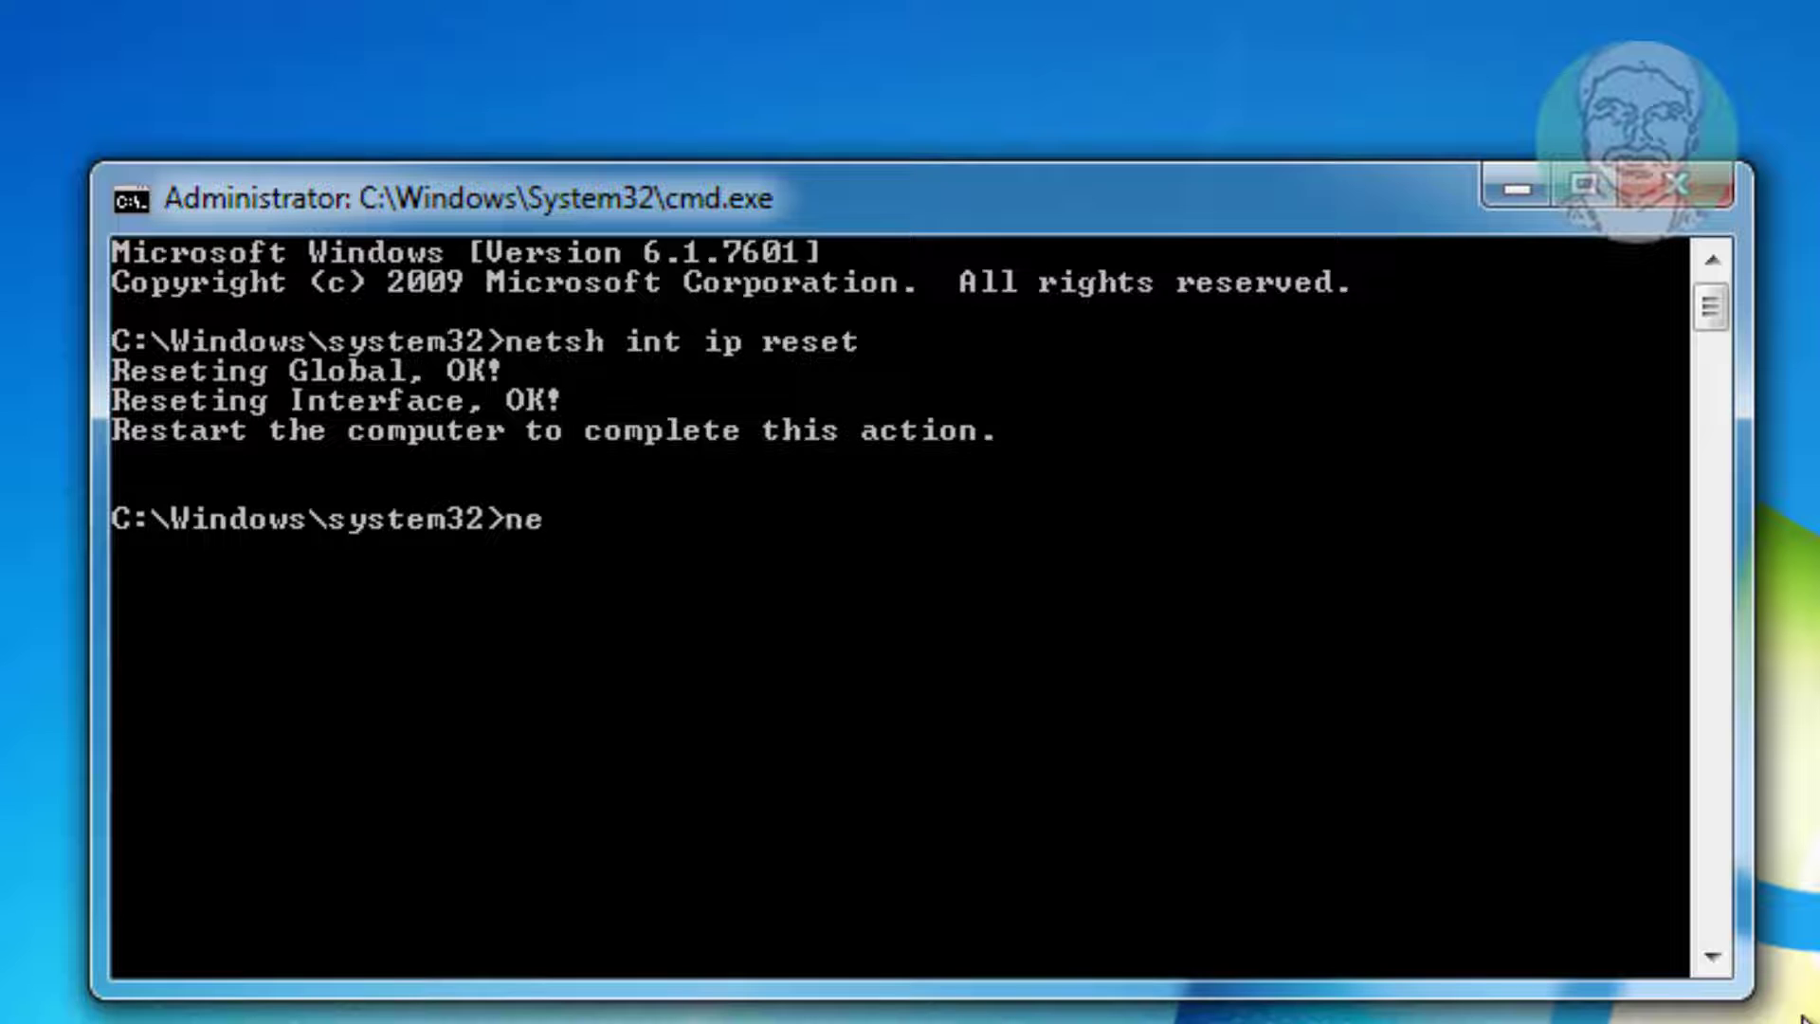
text(tsh w)
text(insock reset)
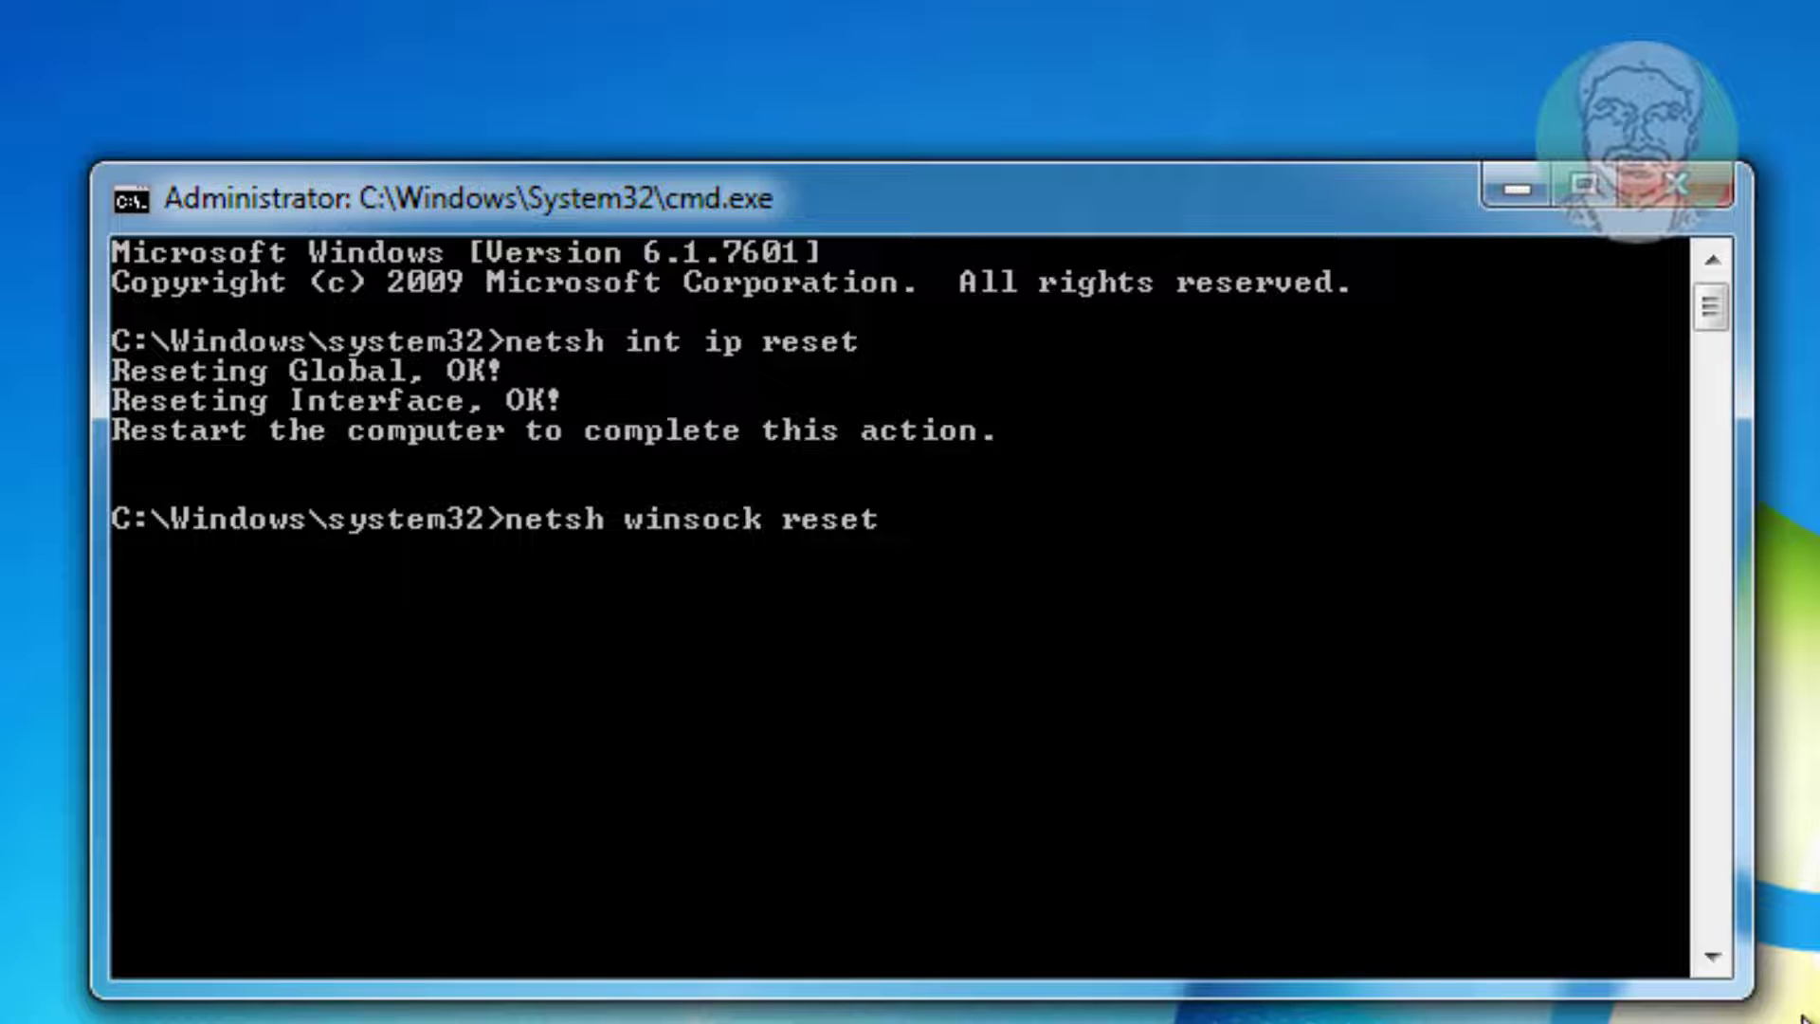
key(Return)
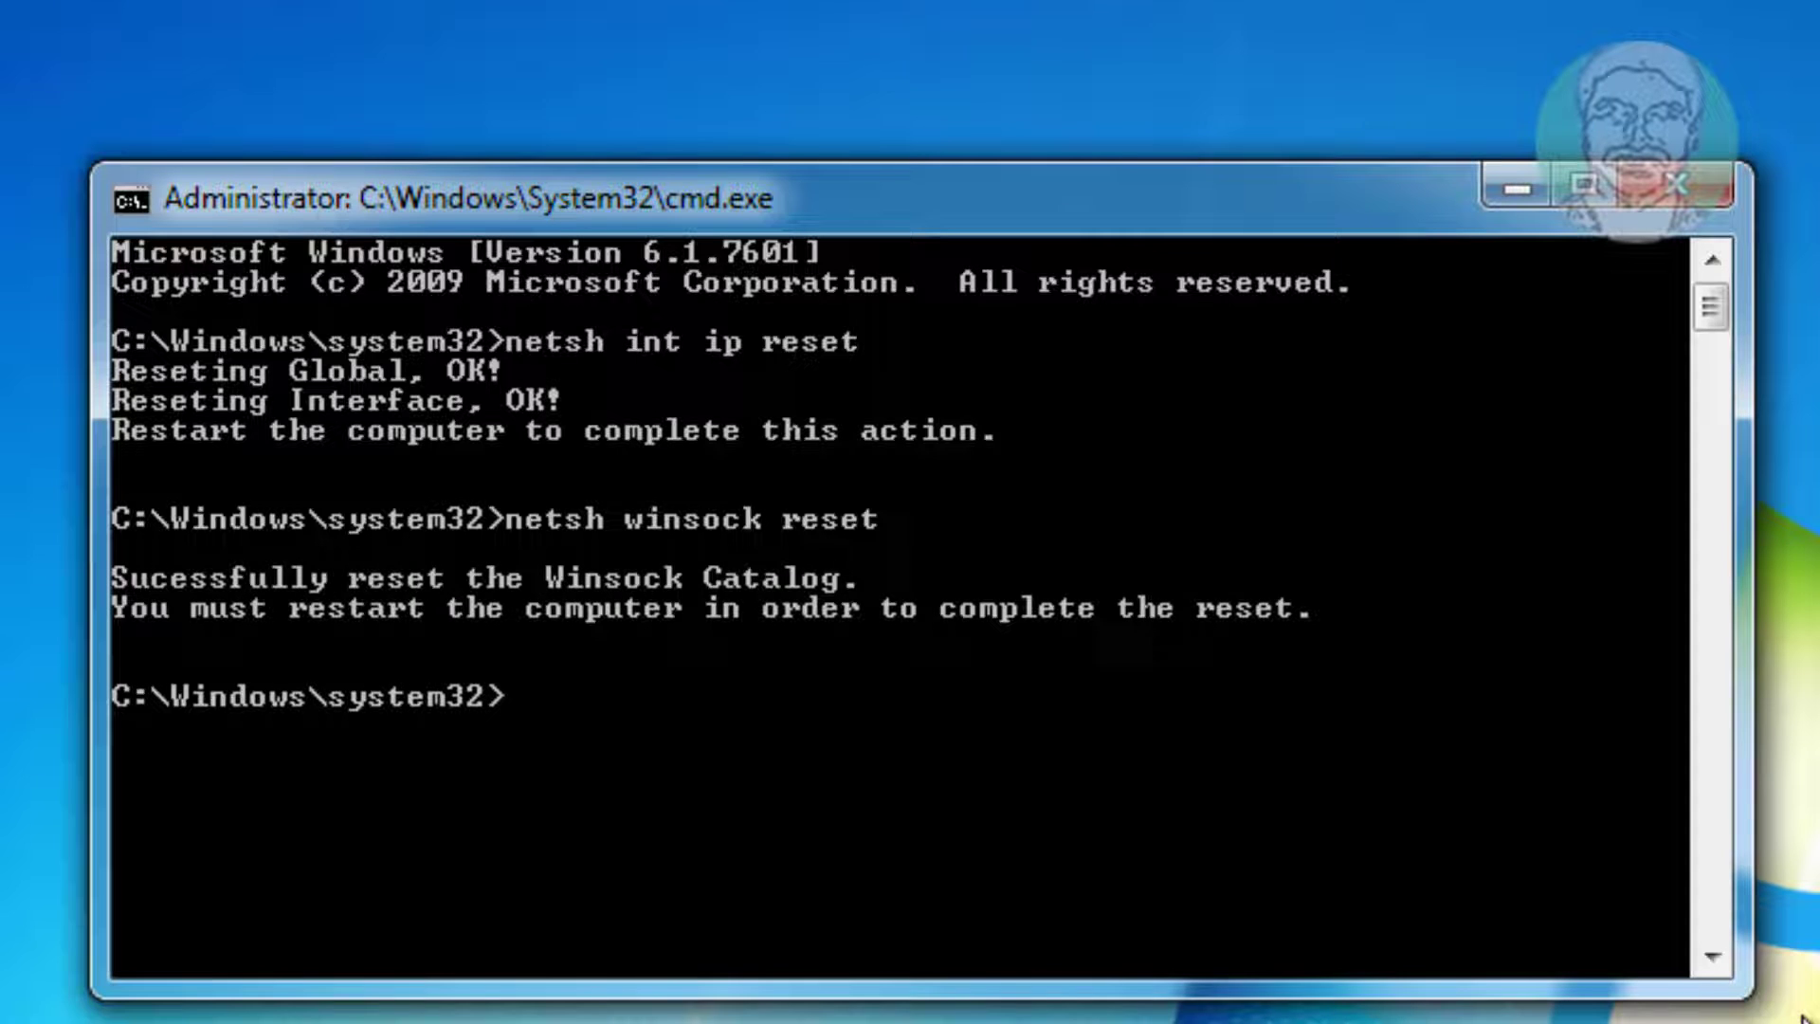
text(ipc)
text(onfig /flushdns)
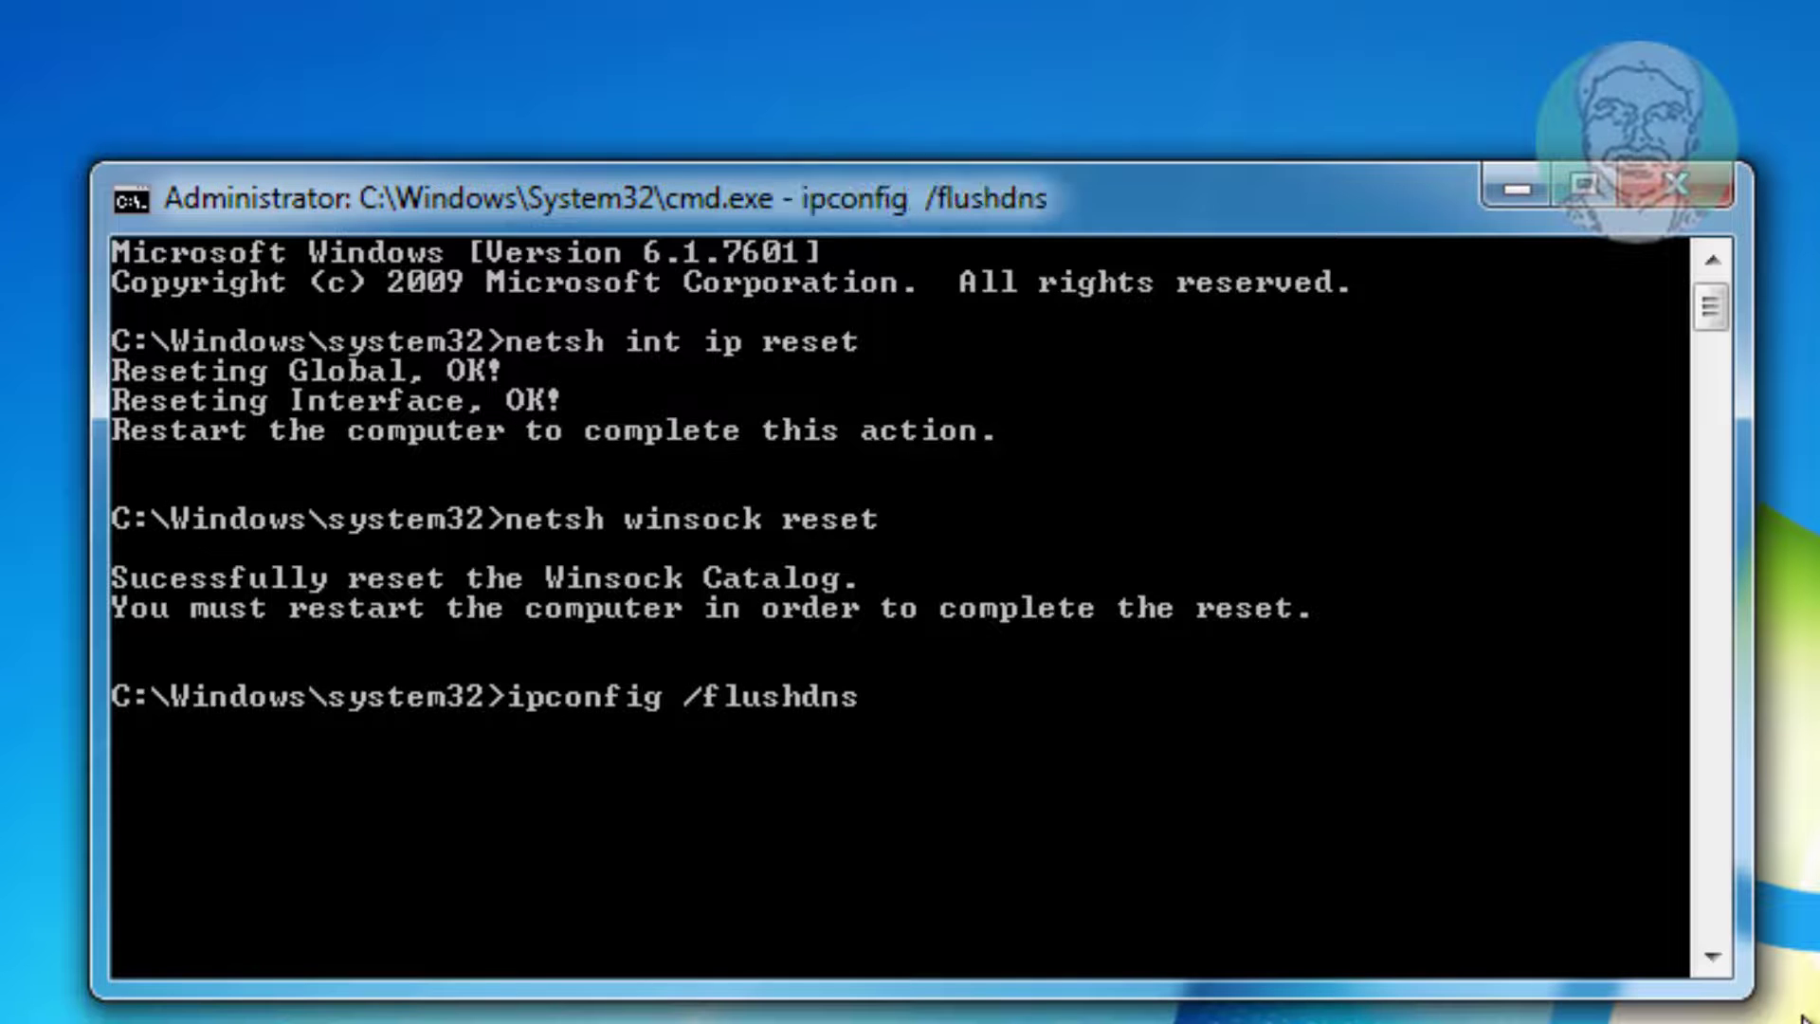
Run ipconfig /flushdns to clear the DNS resolver cache, then exit Command Prompt
key(Return)
text(e)
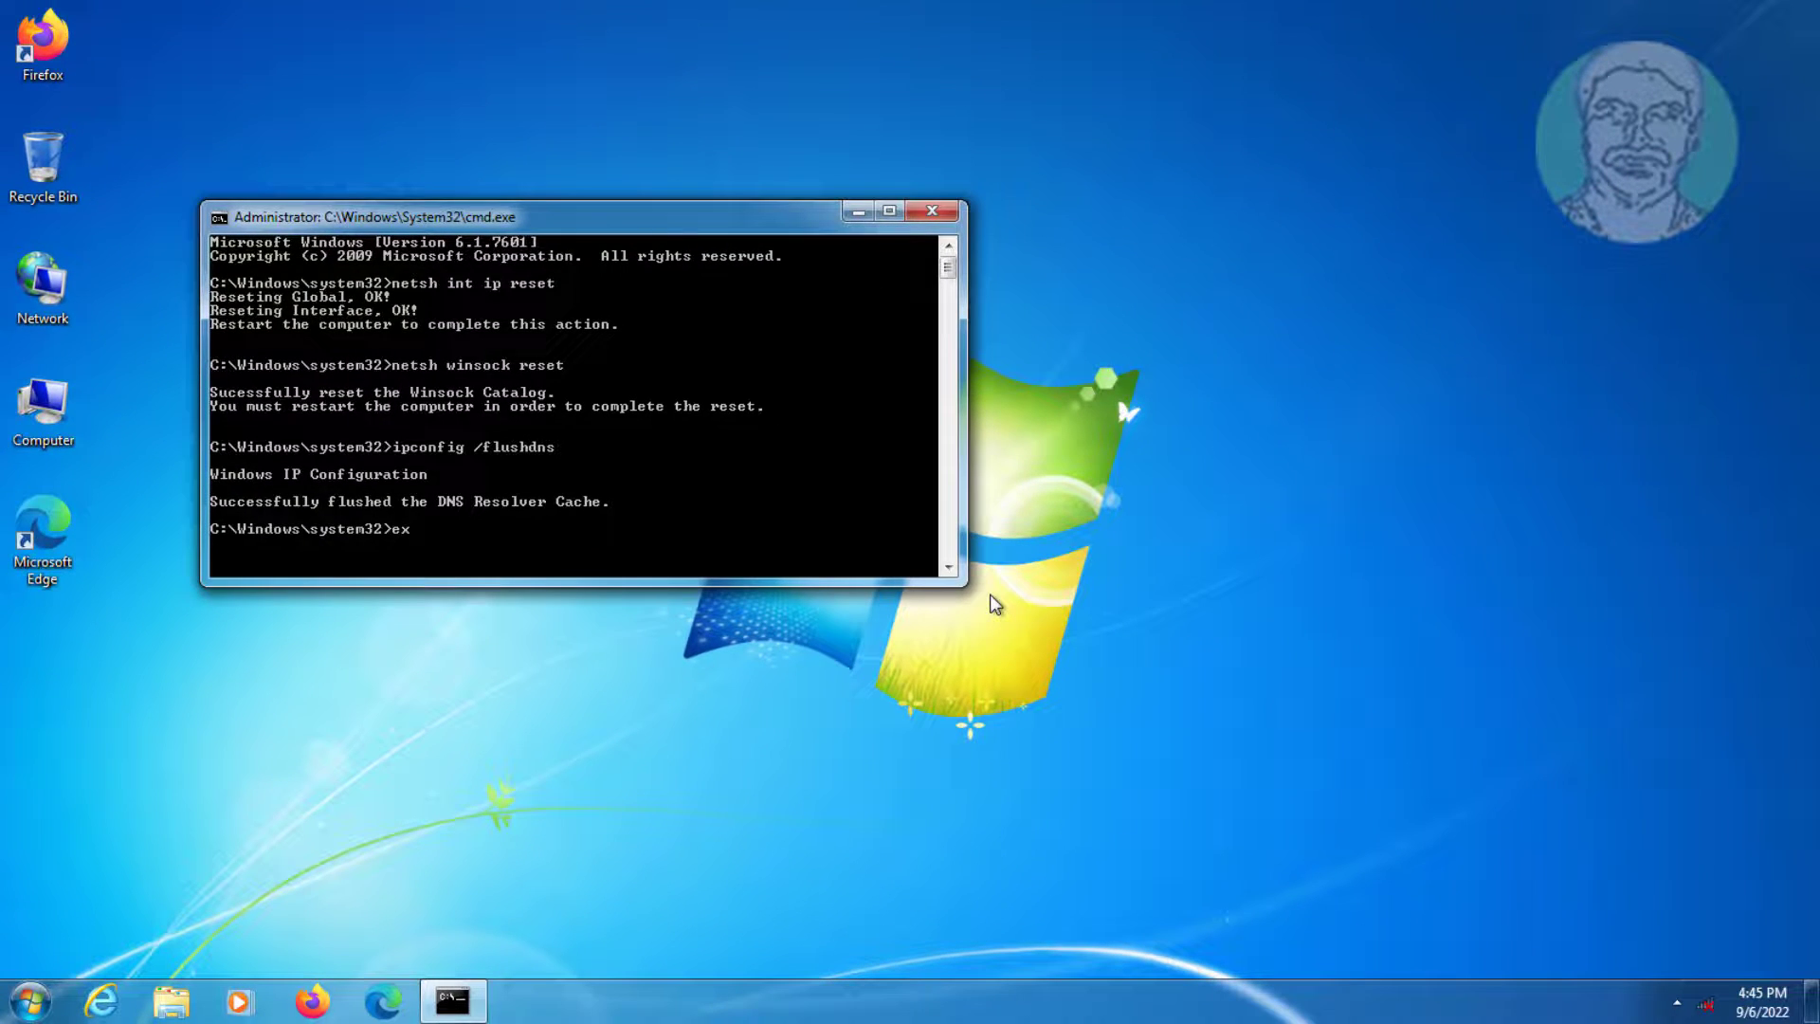
key(Return)
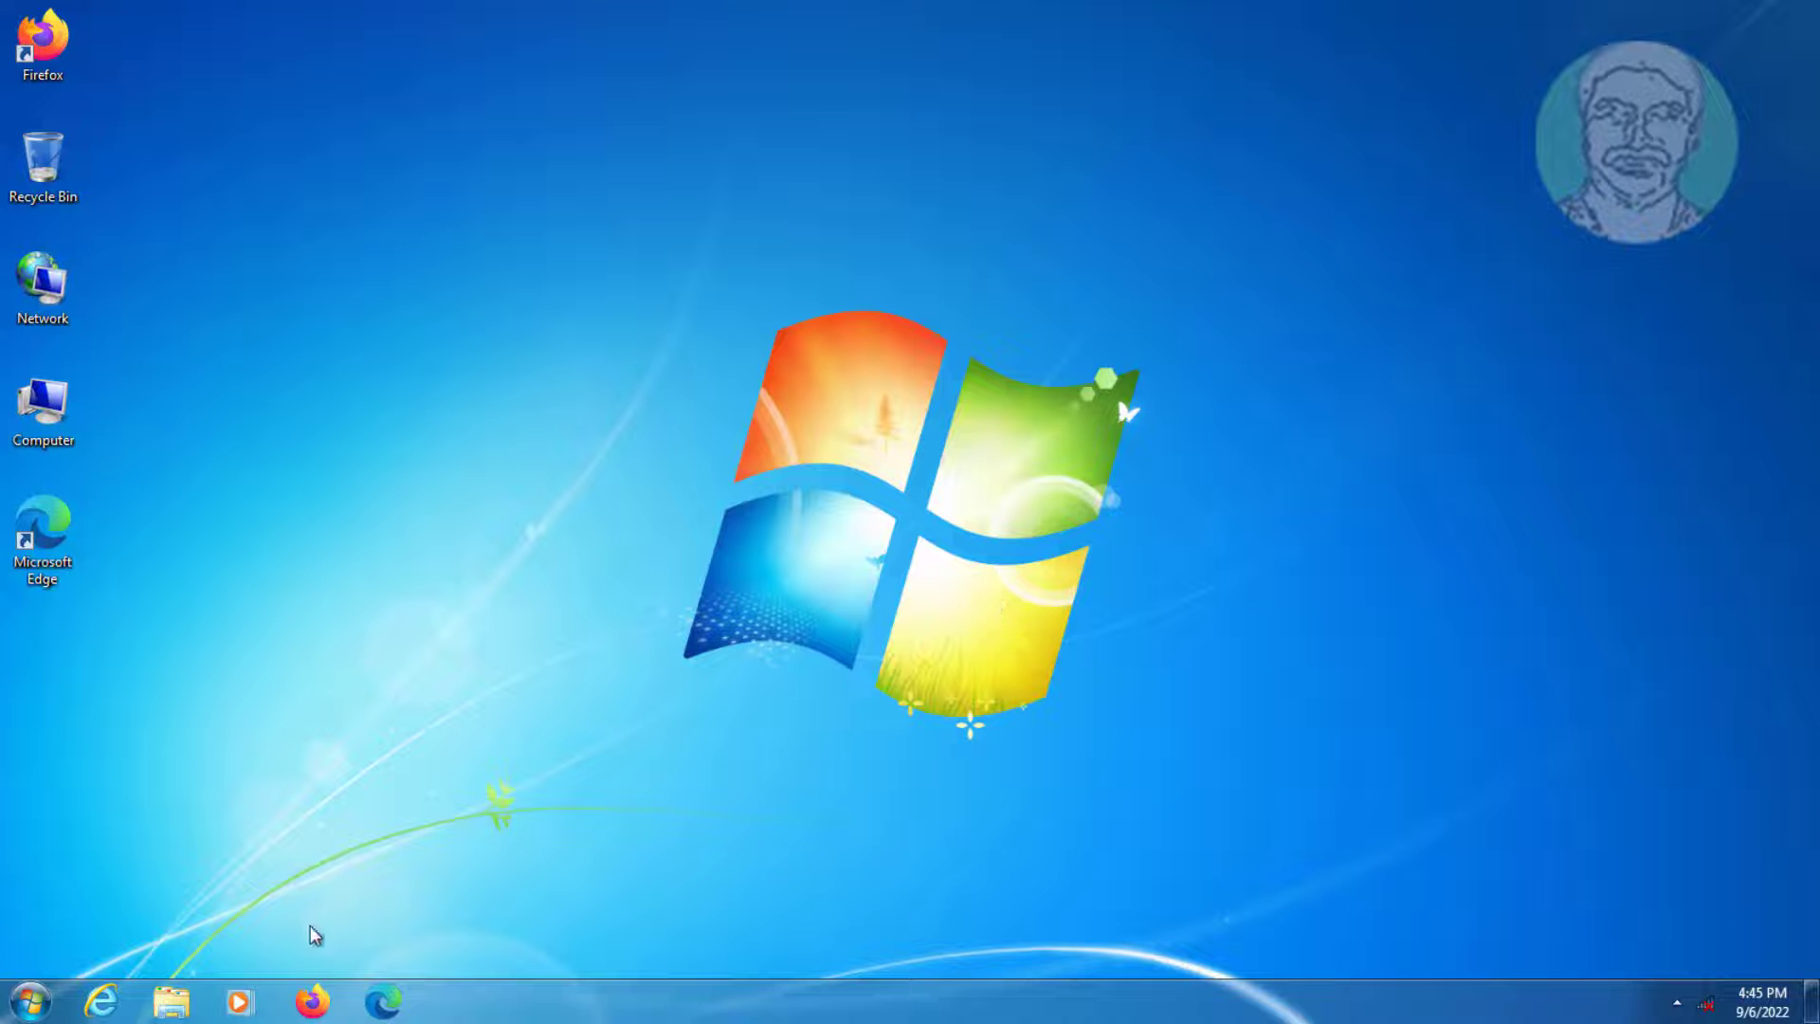
Choose Restart from the Start menu's Shut down options to apply the network resets
key(super)
click(393, 943)
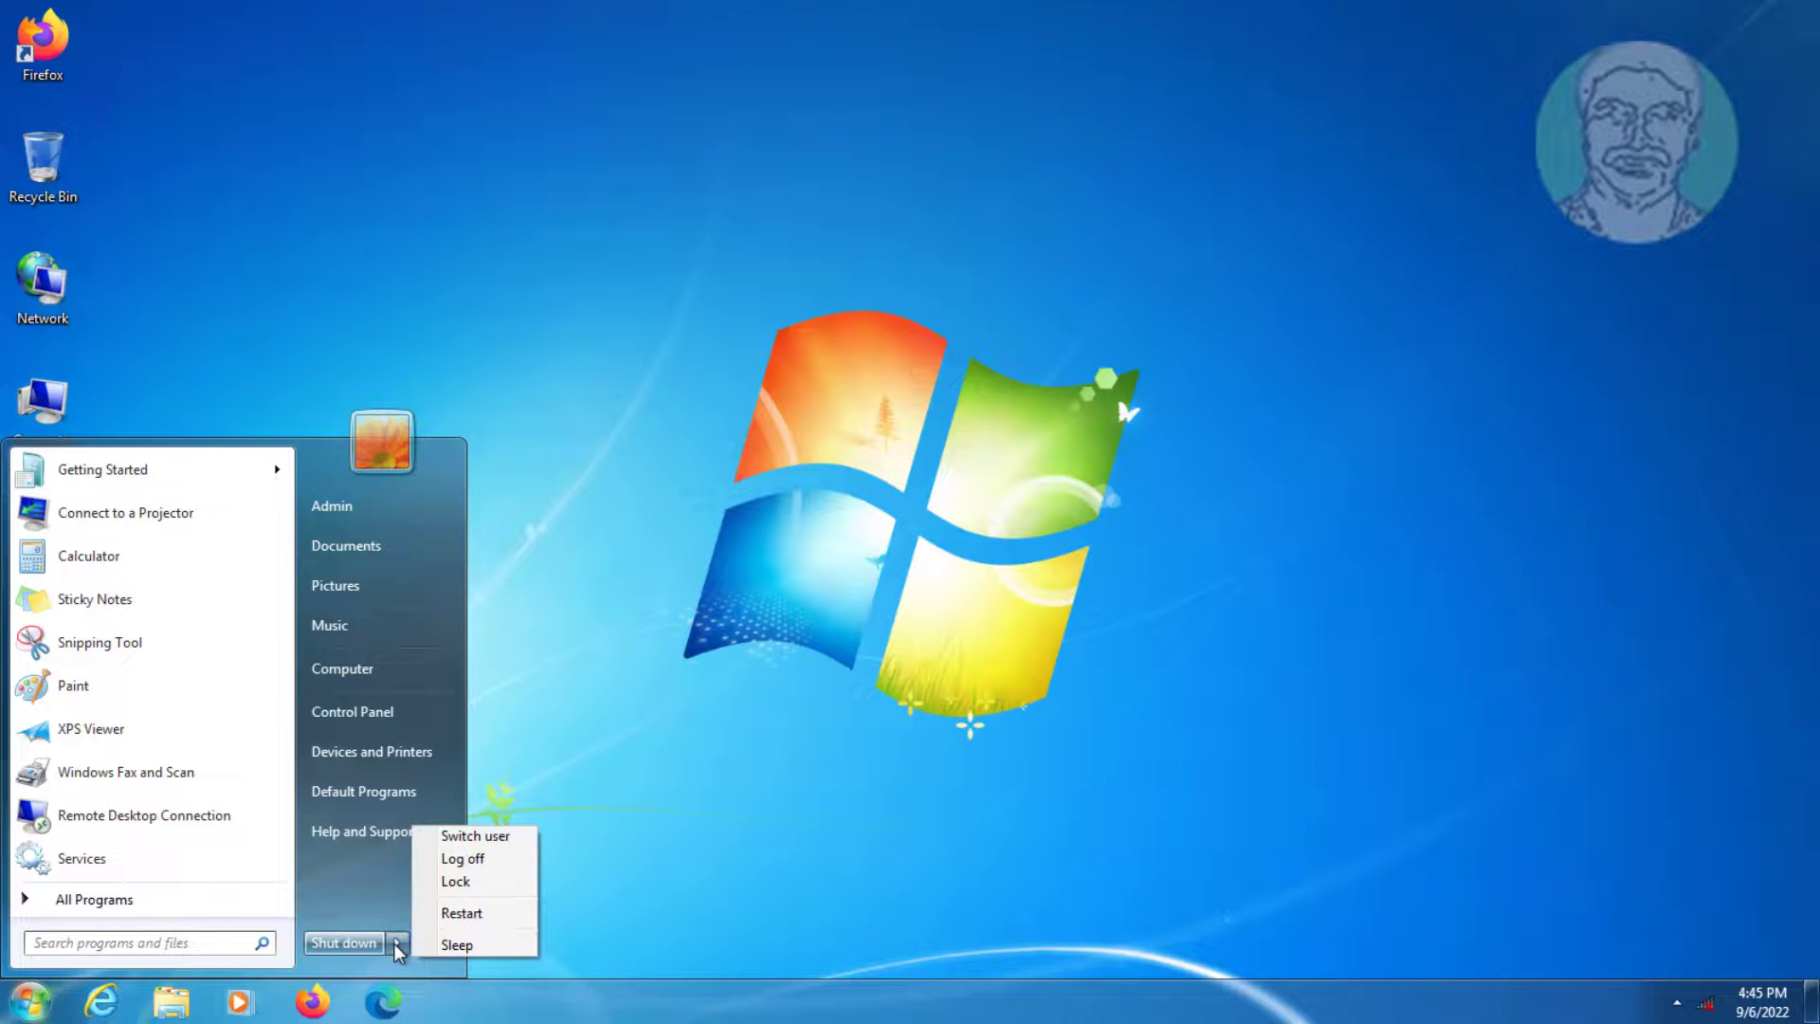
click(489, 918)
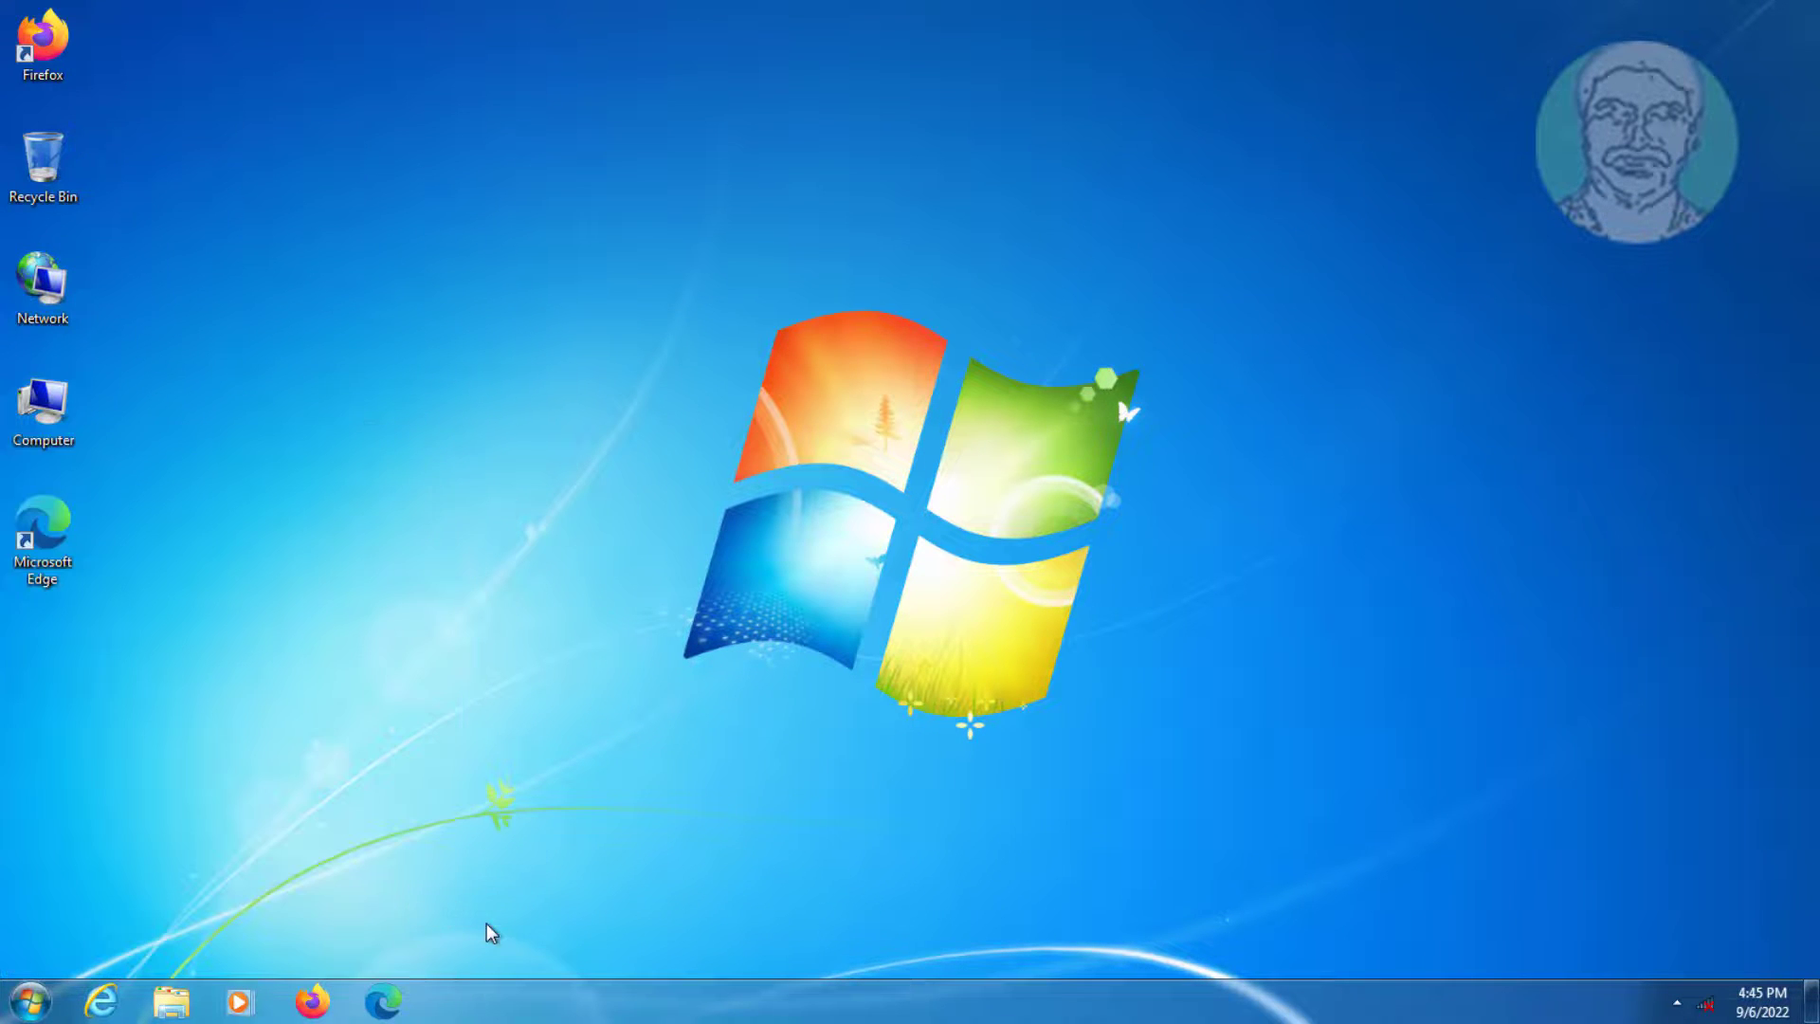